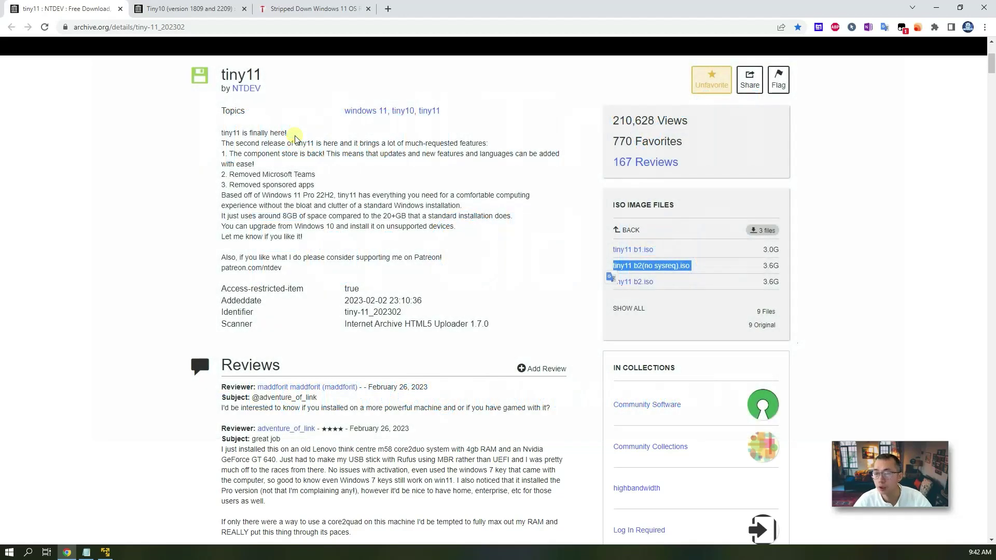
# Step: Review the Tiny10 (version 1809 and 2209) page on archive.org, including its author and description, and return to the tiny11 page
pyautogui.click(199, 5)
pyautogui.scroll(-3, 296, 189)
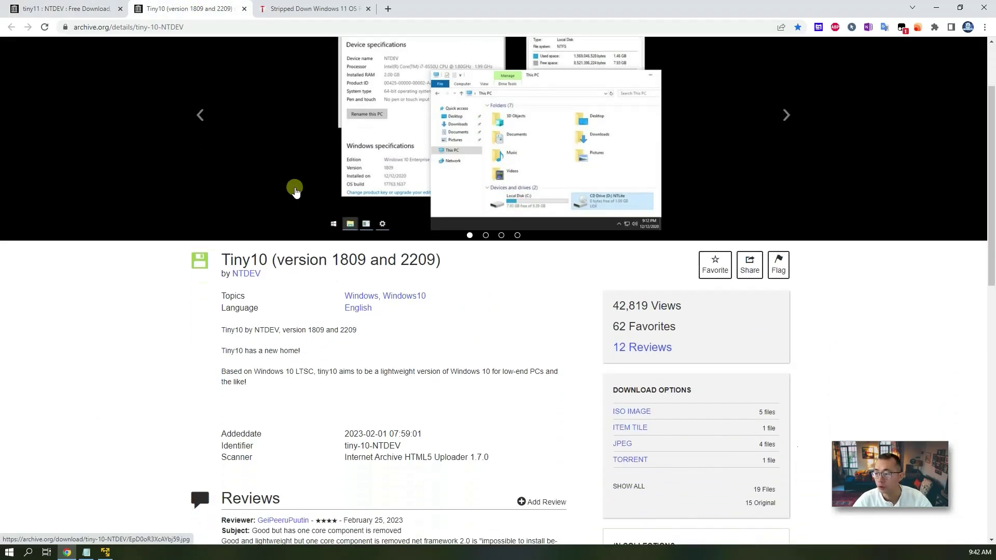
pyautogui.scroll(-2, 295, 189)
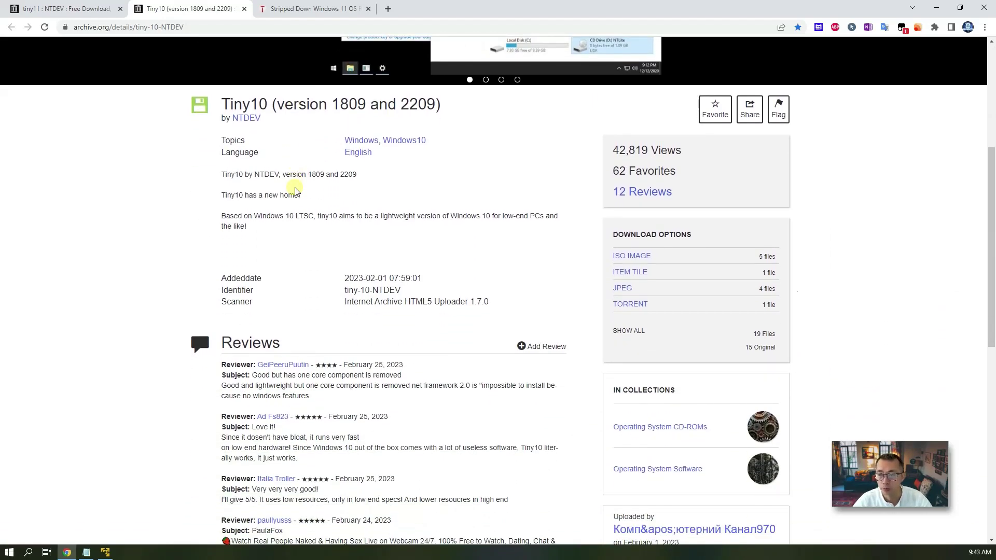
pyautogui.scroll(-1, 295, 191)
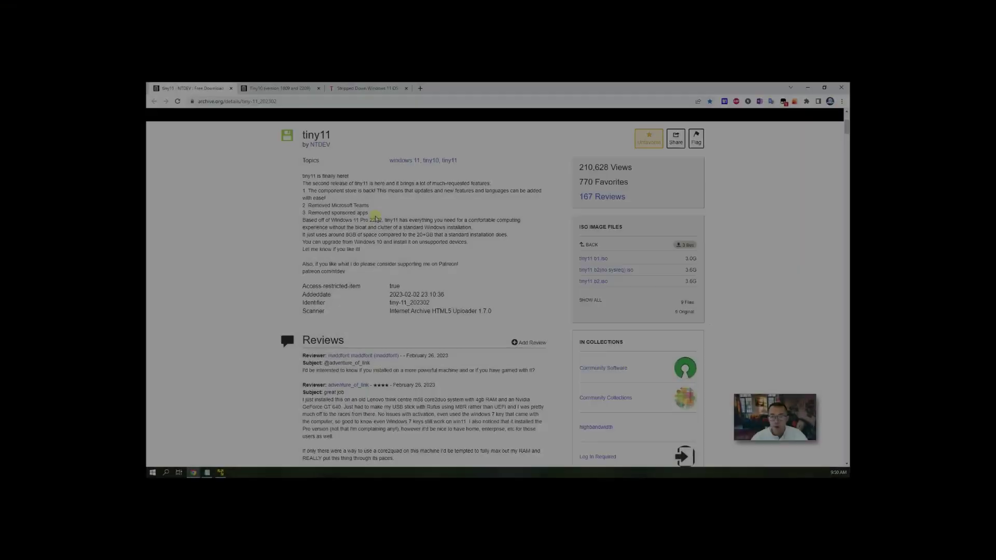
pyautogui.click(267, 89)
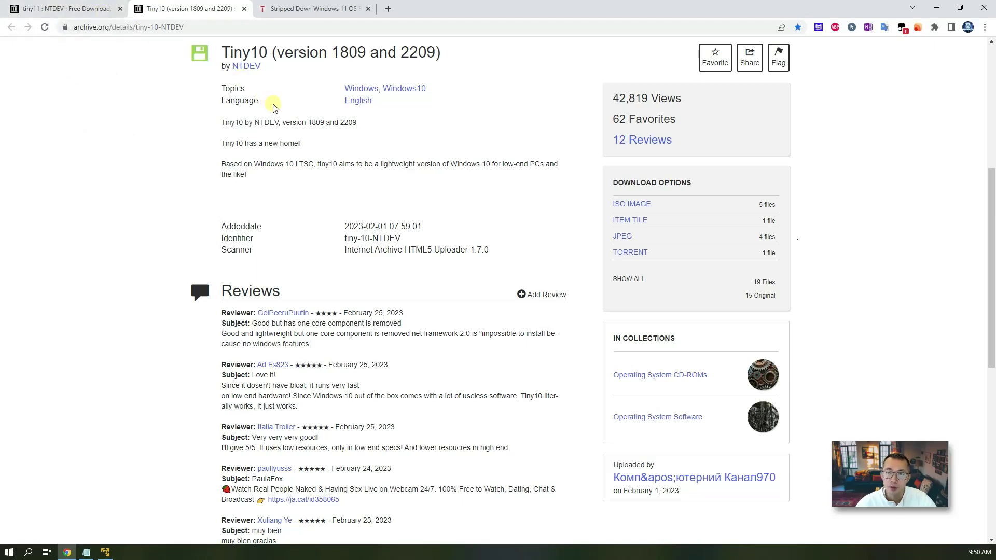
pyautogui.moveTo(262, 66); pyautogui.dragTo(231, 66)
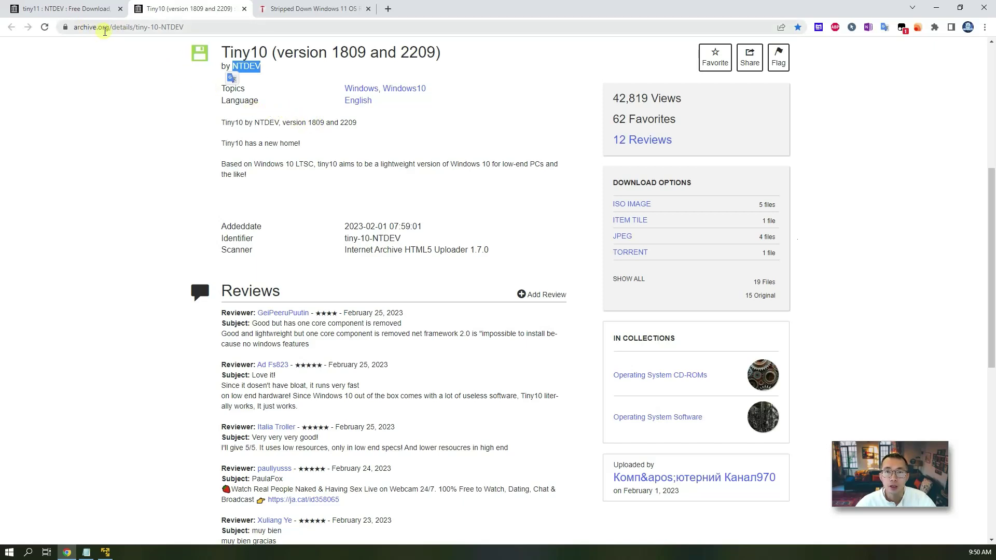
pyautogui.click(314, 150)
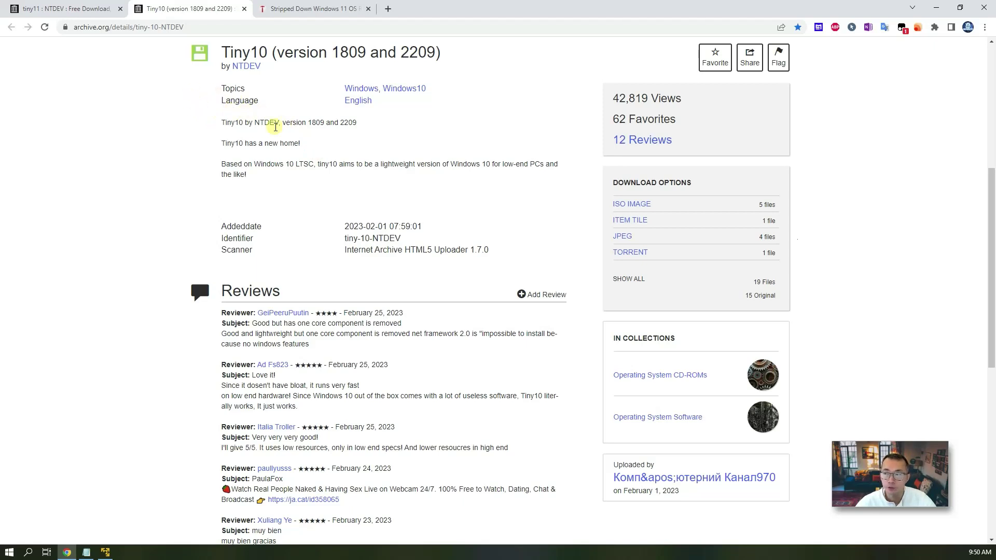
pyautogui.hotkey('ctrl', 'shift', 'Tab')
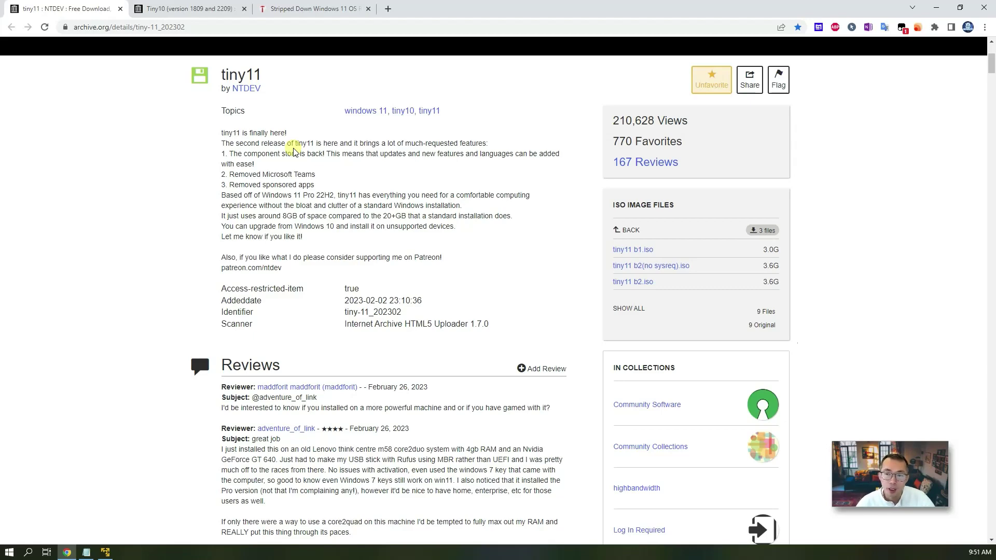
# Step: Read the Tom's Hardware article on the stripped-down Windows 11 running on 200 MB of RAM and return to the tiny11 page
pyautogui.click(313, 11)
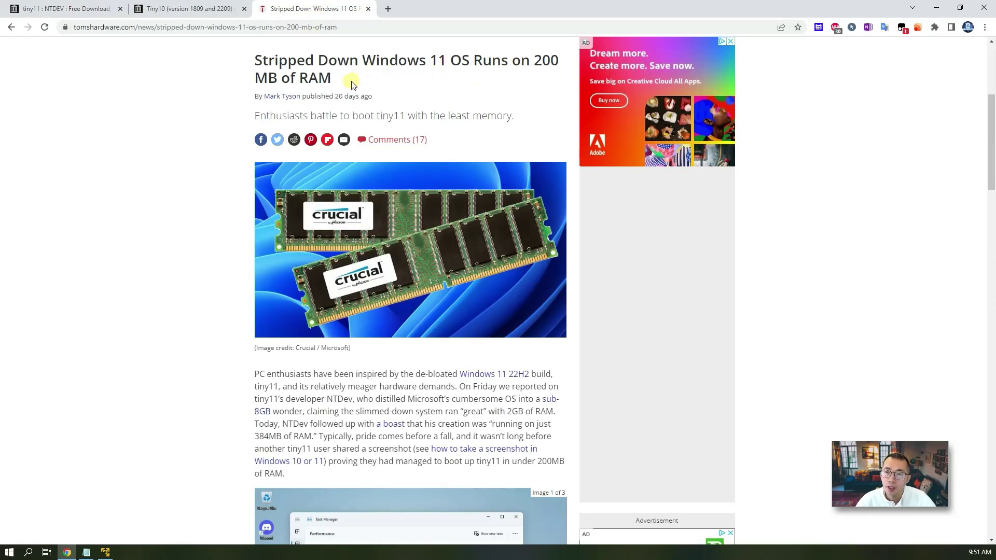
pyautogui.moveTo(343, 81); pyautogui.dragTo(290, 77)
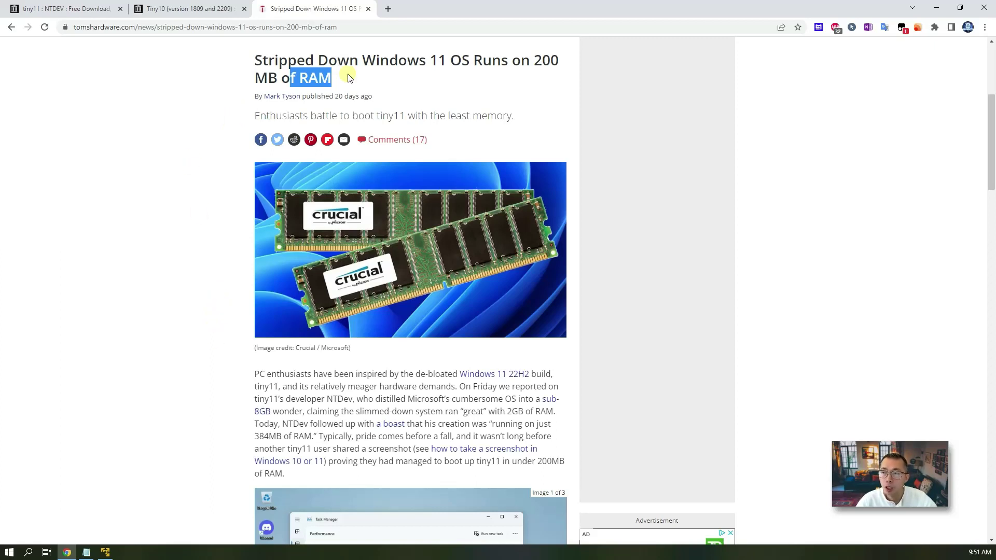
pyautogui.scroll(-2, 324, 383)
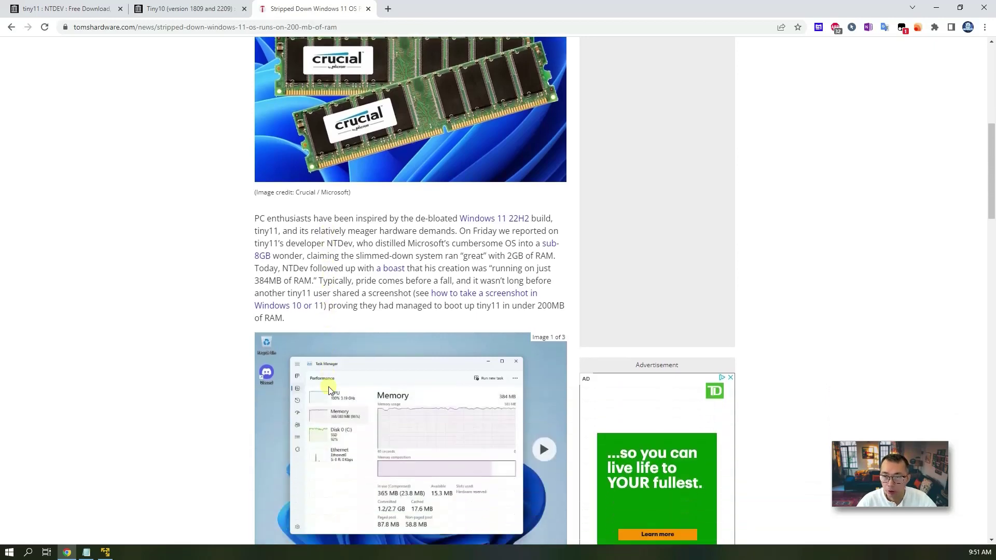
pyautogui.scroll(2, 332, 360)
pyautogui.click(67, 8)
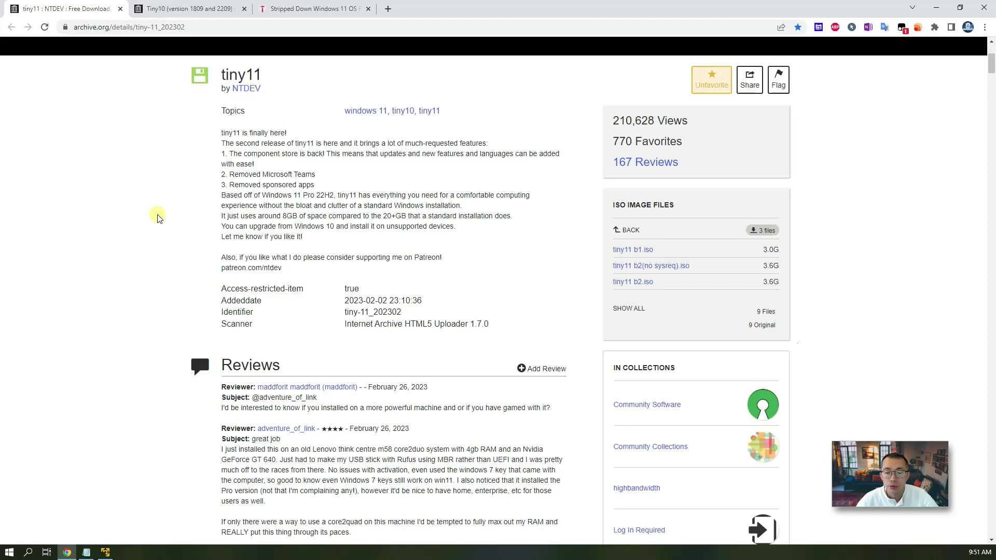
# Step: Switch to the features.txt notes in Notepad, go through the listed tiny11 features, and put the window away
pyautogui.click(86, 551)
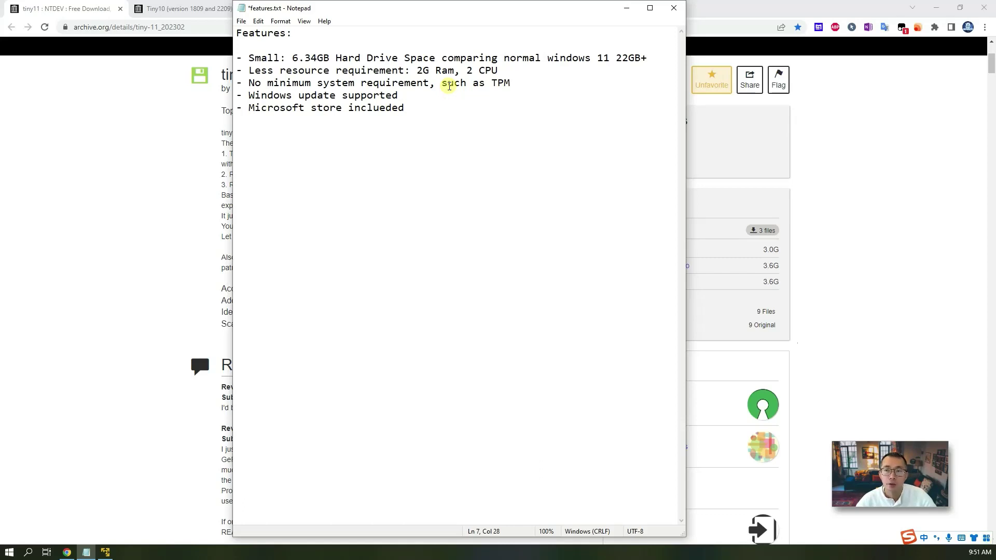
pyautogui.click(530, 81)
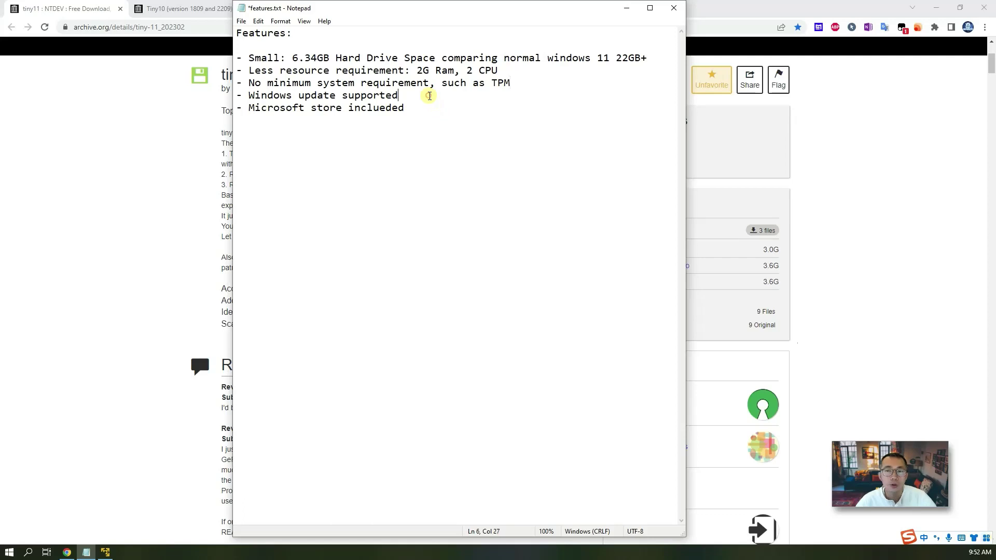
pyautogui.click(429, 96)
pyautogui.click(436, 109)
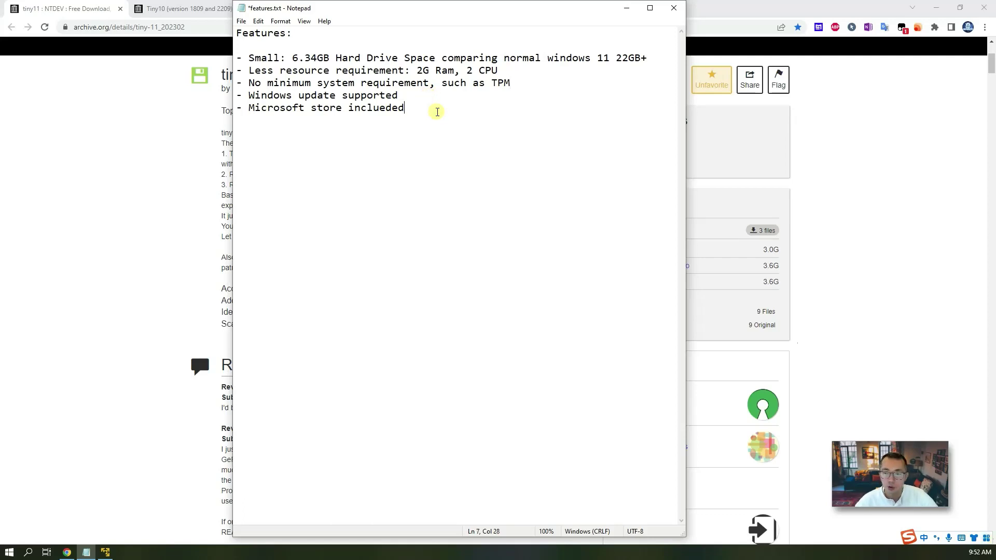
pyautogui.click(626, 8)
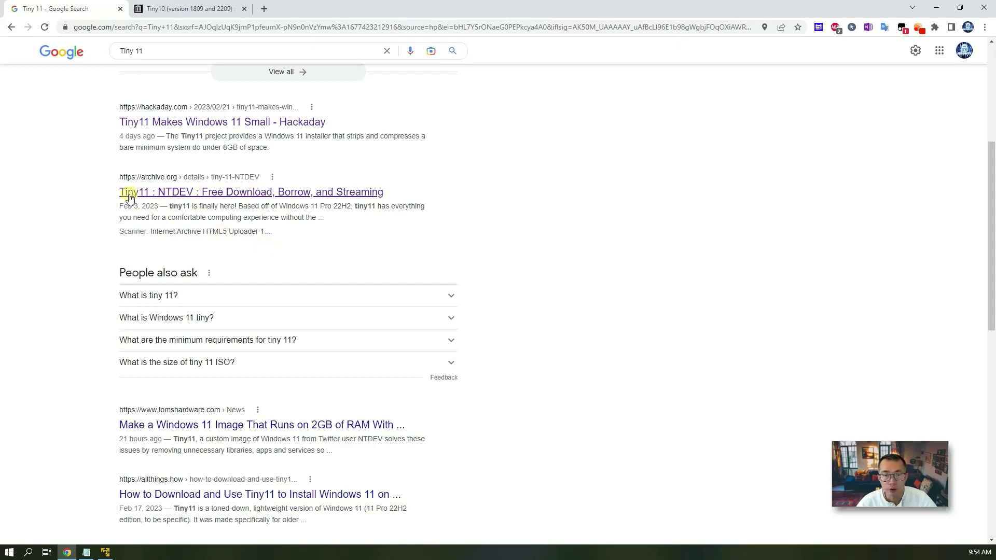
# Step: Open the archive.org Tiny11 page from the Google results and look over its preview image and description
pyautogui.click(198, 193)
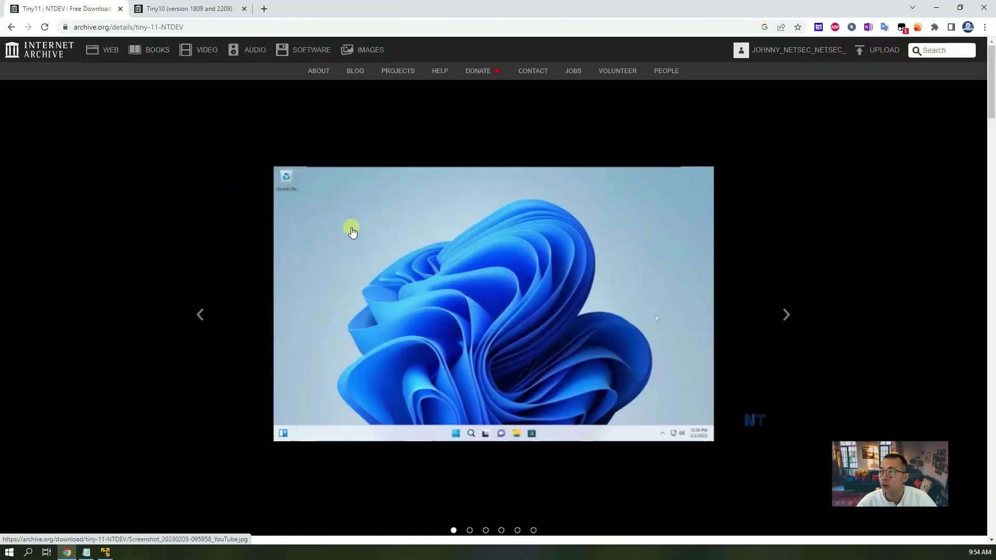
pyautogui.scroll(-5, 481, 234)
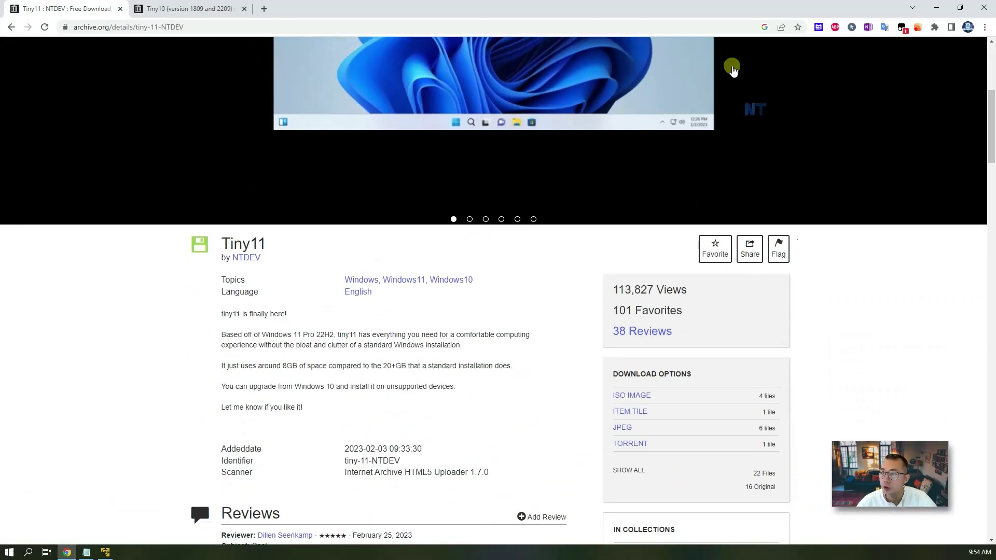
pyautogui.scroll(5, 788, 145)
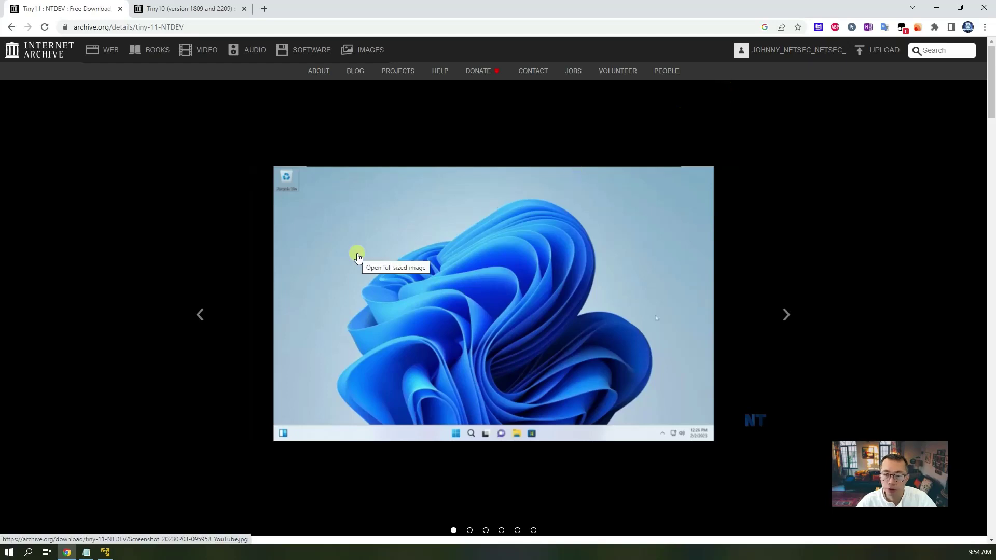
pyautogui.scroll(-2, 299, 270)
pyautogui.scroll(-5, 299, 271)
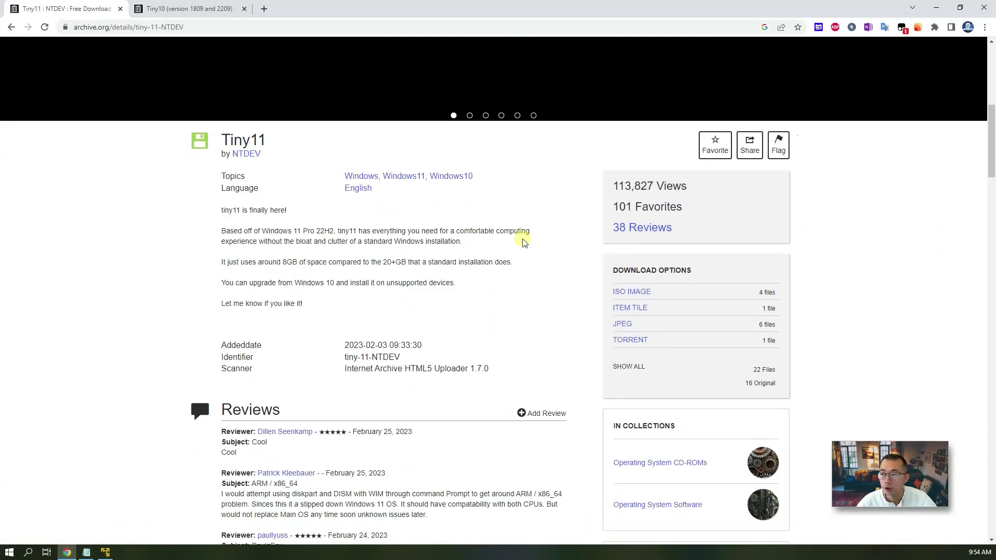
# Step: List the Tiny11 ISO image files and start downloading 22H2 Beta2(no sysreq)
pyautogui.moveTo(703, 274); pyautogui.dragTo(605, 271)
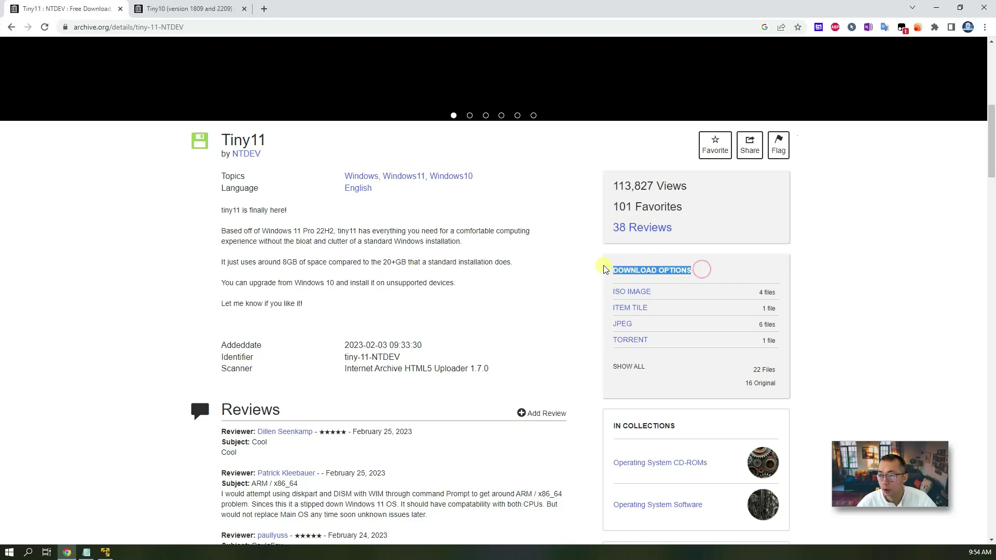
pyautogui.click(652, 293)
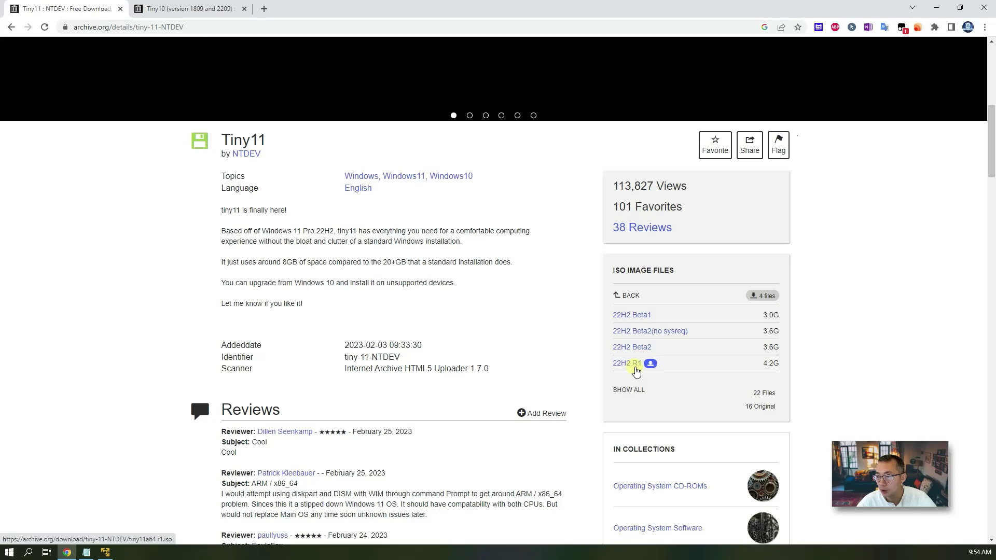
pyautogui.click(672, 336)
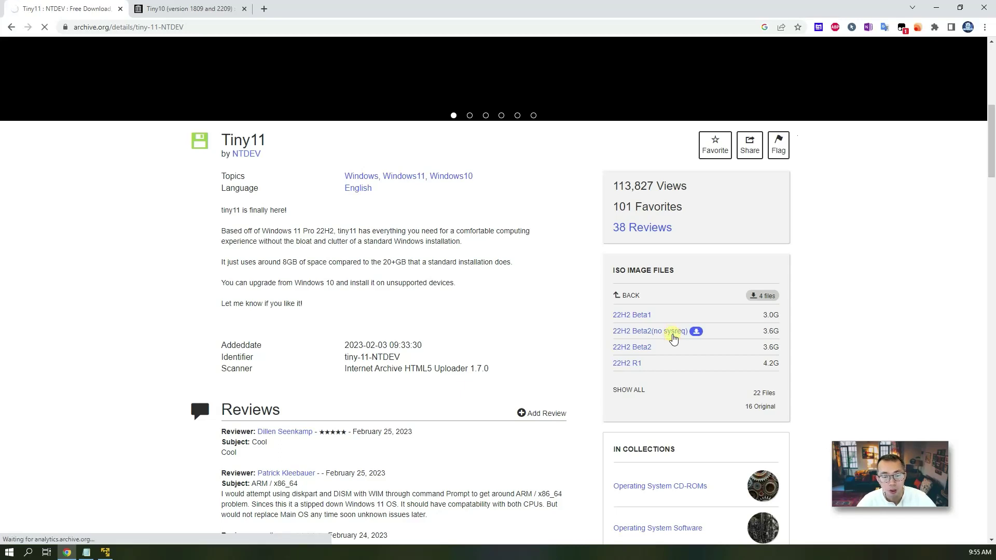
pyautogui.scroll(-1, 672, 336)
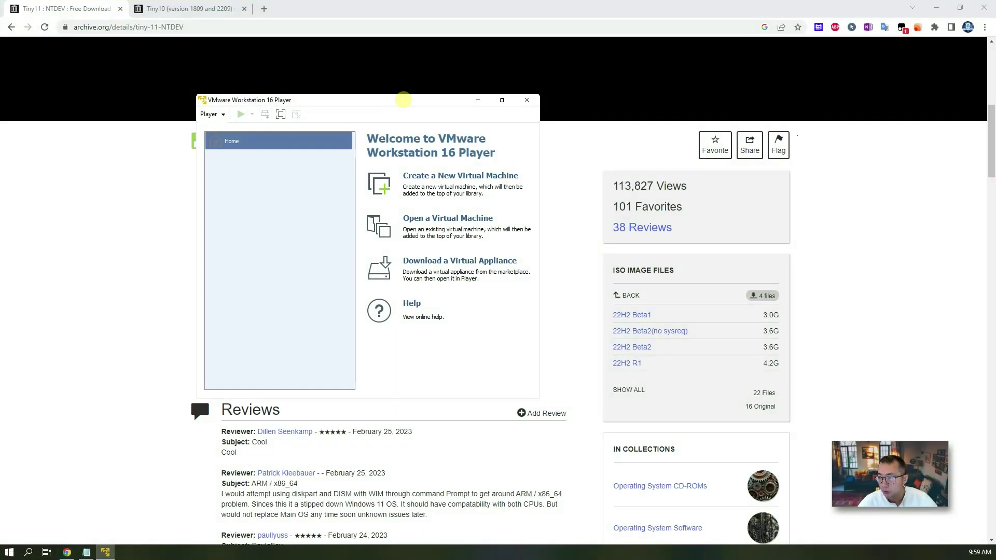
pyautogui.click(785, 333)
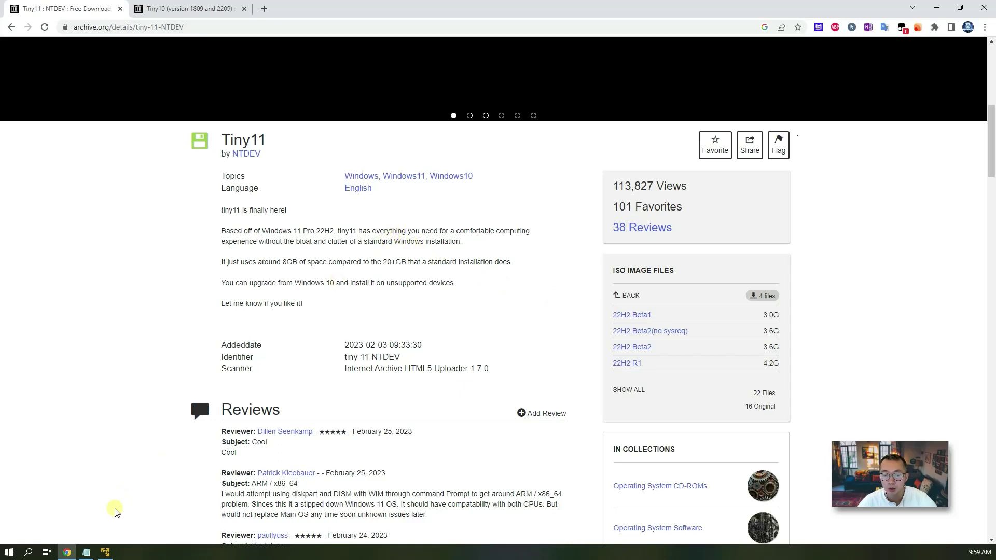
# Step: Switch to VMware Workstation 16 Player and start a new virtual machine with tiny11 b2(no sysreq).iso from C:\VMs as its installer image
pyautogui.click(105, 552)
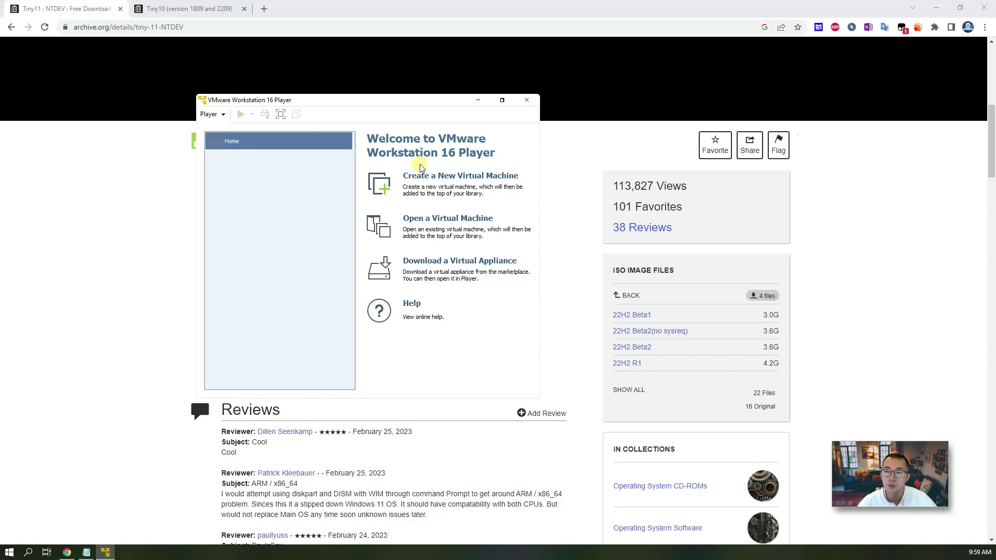
pyautogui.click(449, 182)
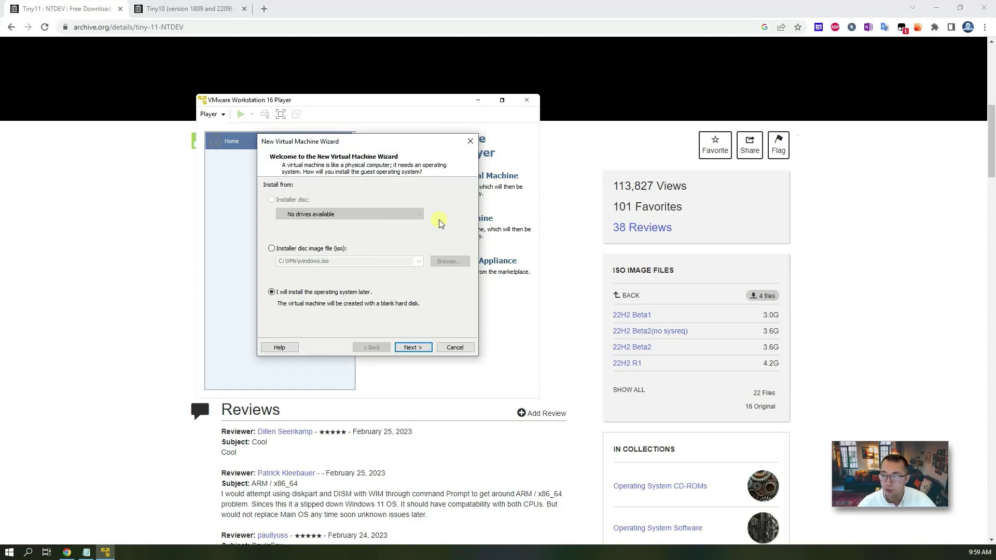
pyautogui.click(337, 249)
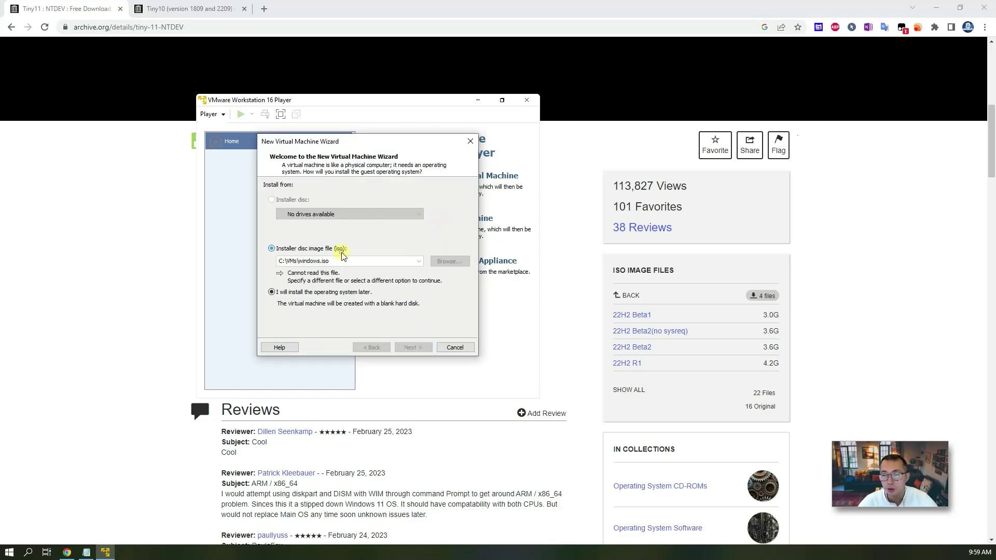
pyautogui.click(448, 262)
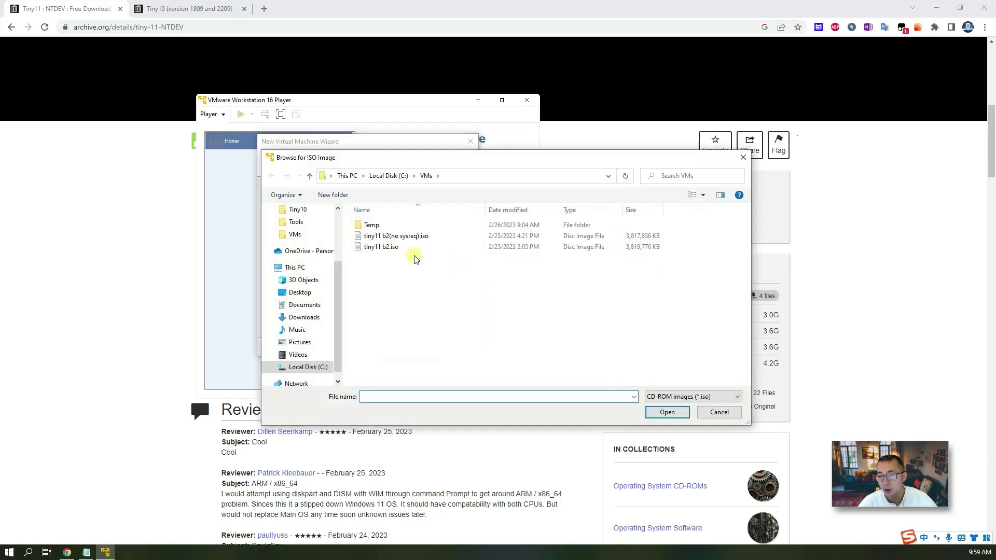
pyautogui.click(424, 236)
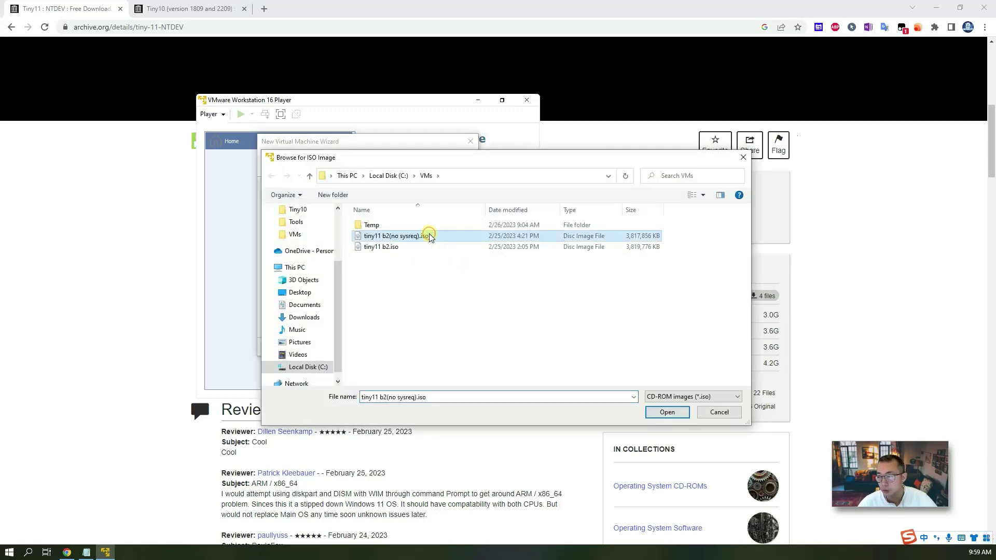
pyautogui.click(666, 411)
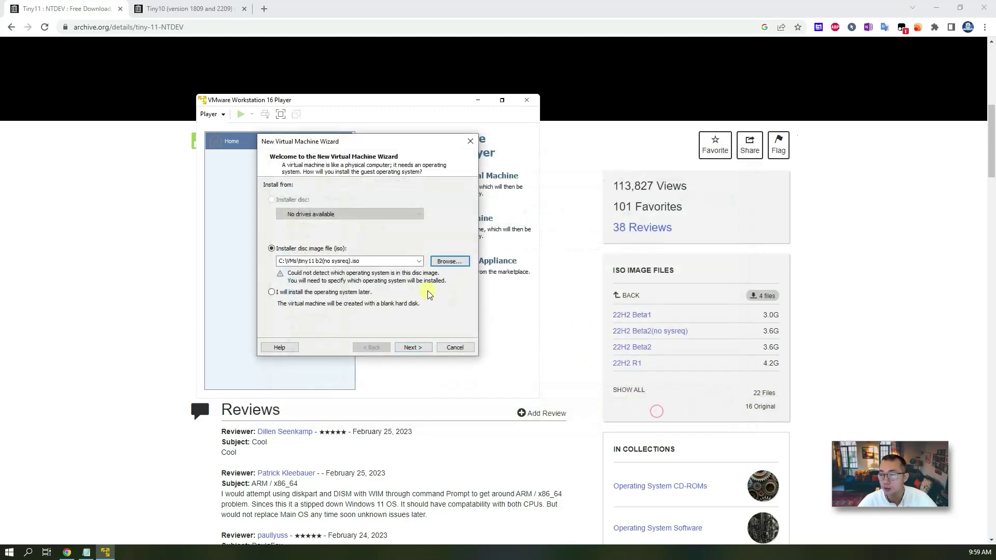
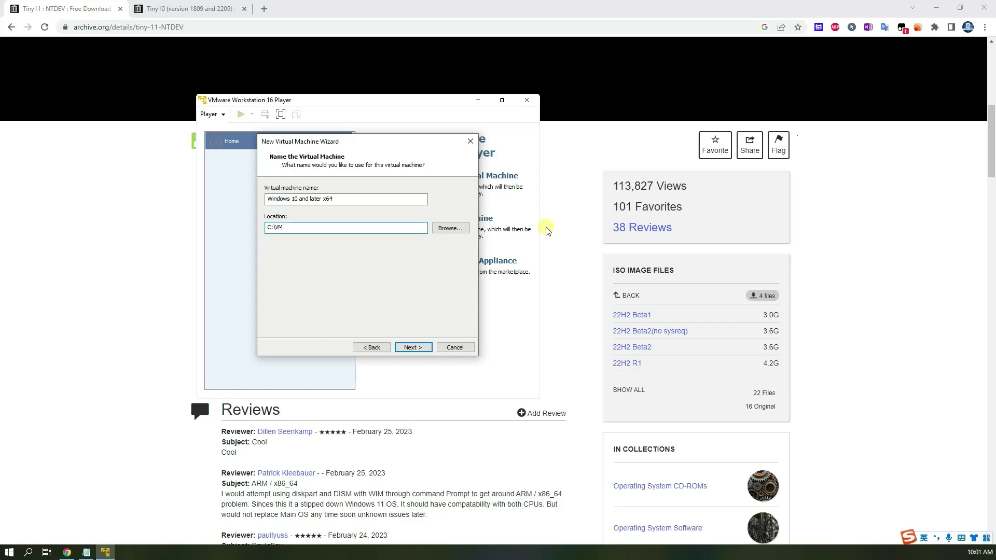
# Step: Accept the C:\VM location and the 60 GB disk split into multiple files, and finish creating the Windows 10 and later x64 virtual machine
pyautogui.click(413, 347)
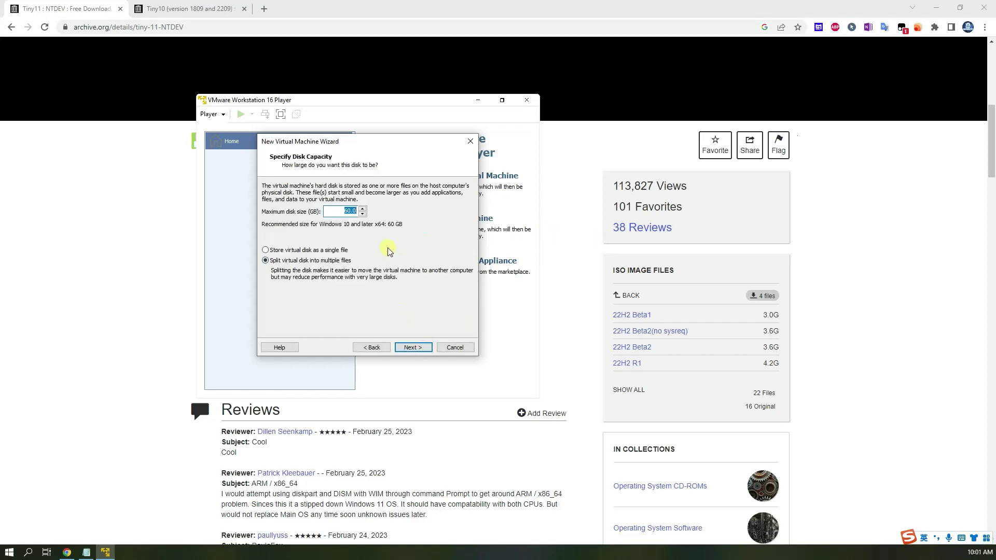
pyautogui.click(413, 347)
pyautogui.click(413, 348)
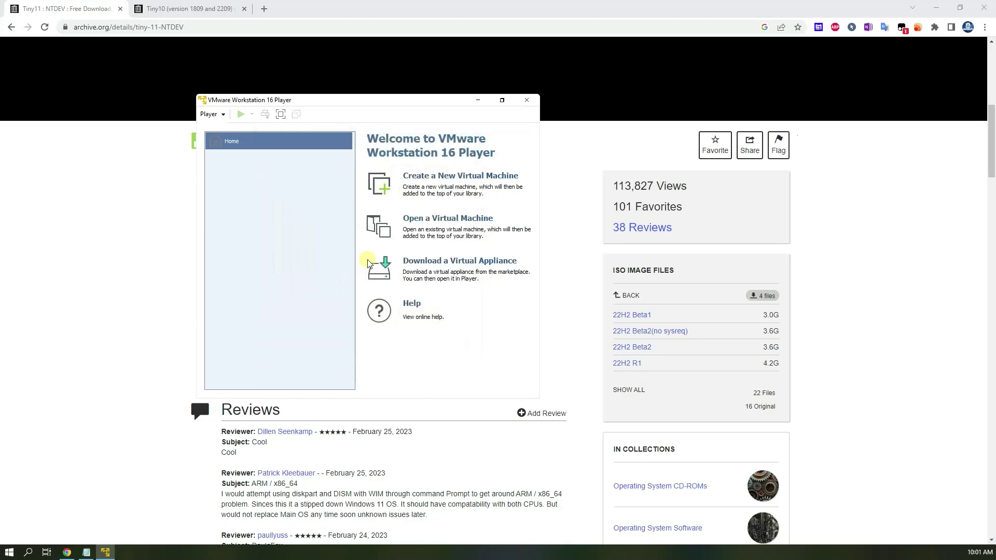
# Step: Review the new virtual machine's processor, memory and CD/DVD ISO image settings, leaving the settings without saving changes
pyautogui.click(414, 378)
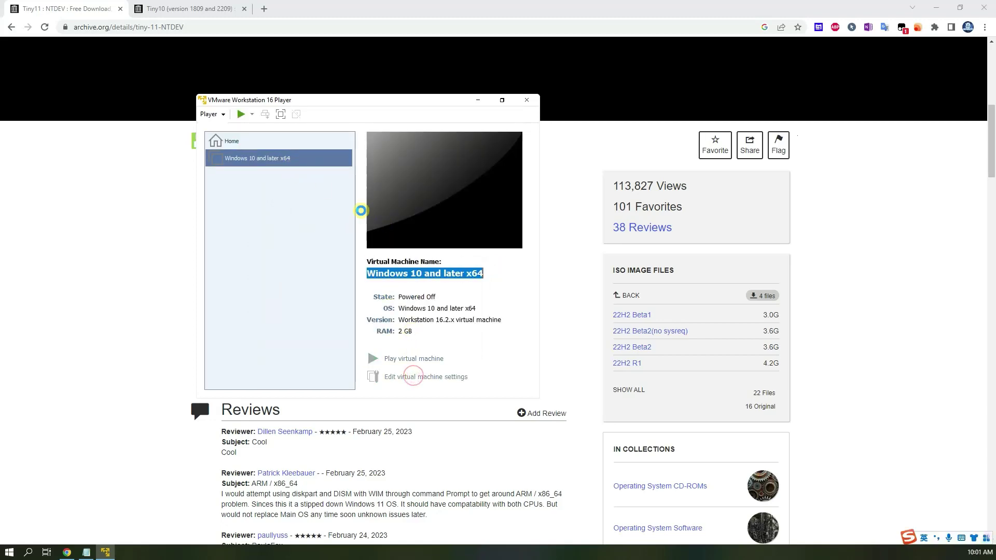
pyautogui.click(271, 117)
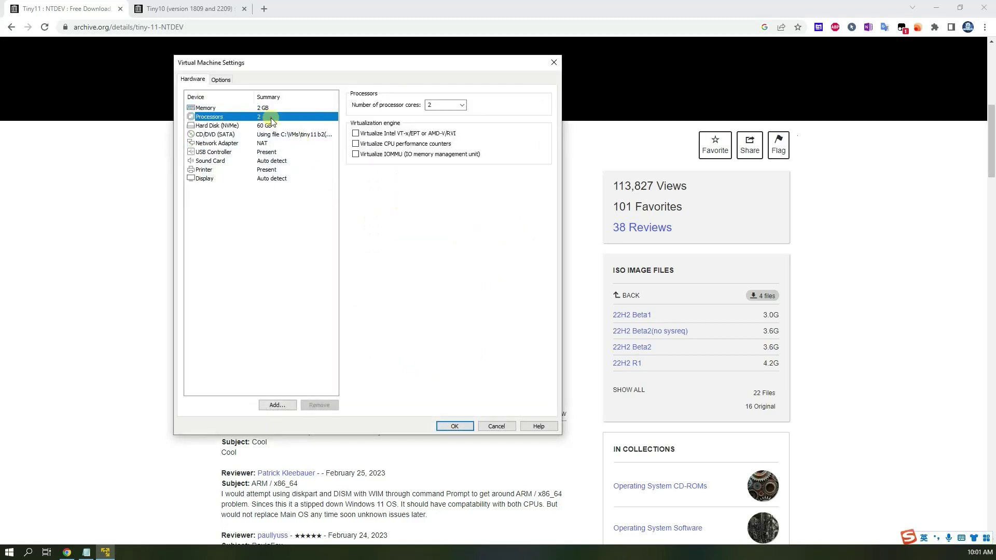
pyautogui.click(306, 108)
pyautogui.click(502, 426)
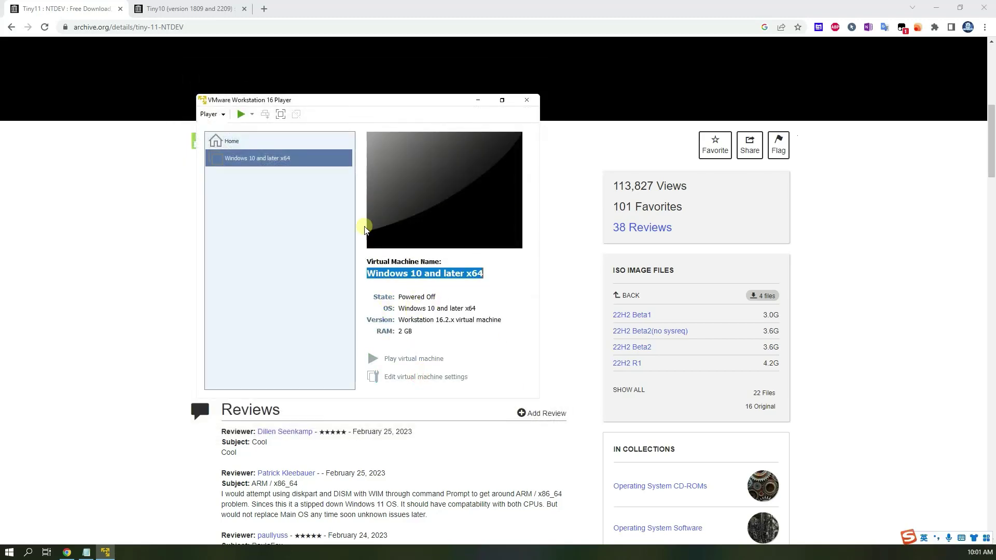
pyautogui.hotkey('ctrl', 'd')
pyautogui.click(298, 134)
pyautogui.click(464, 177)
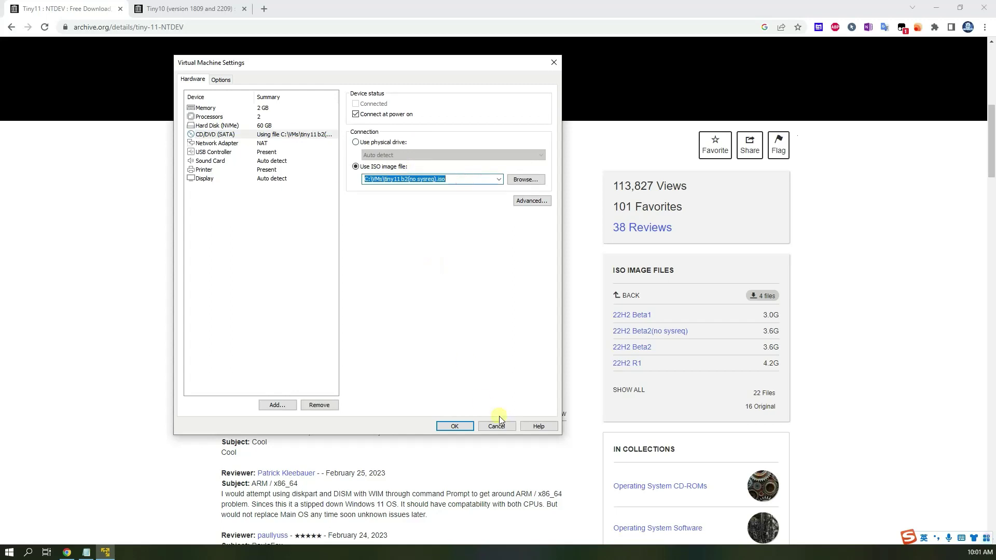
pyautogui.click(497, 425)
# Step: Start the Windows 10 and later x64 virtual machine, dismiss the side channel mitigations hint, boot from the installer disc and maximize the window
pyautogui.click(377, 356)
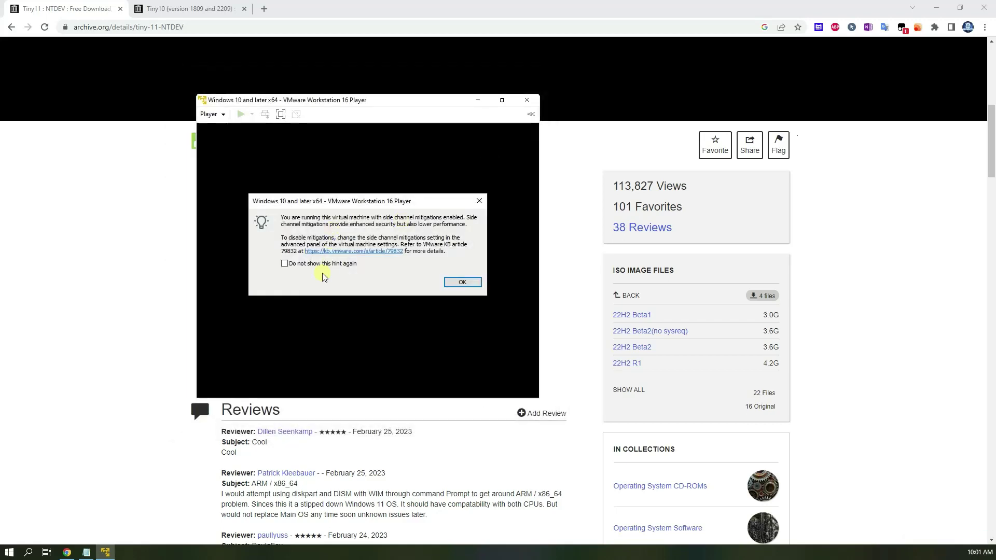
pyautogui.click(464, 281)
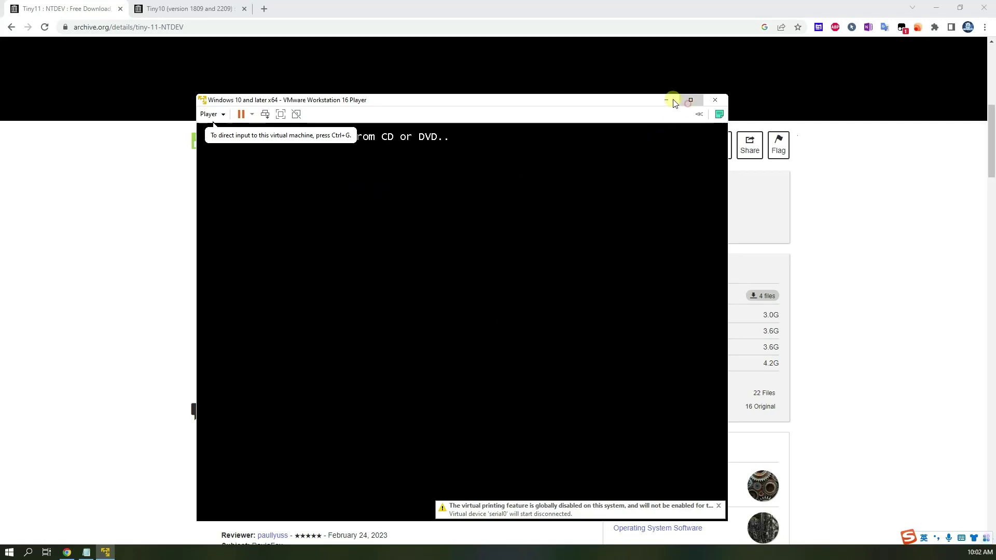
pyautogui.click(457, 163)
pyautogui.press('Return')
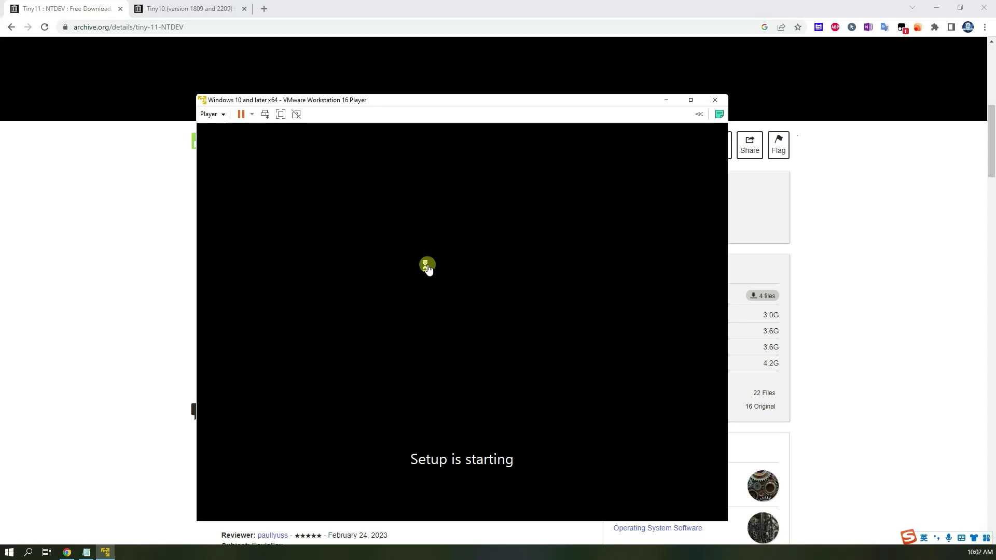
pyautogui.click(690, 100)
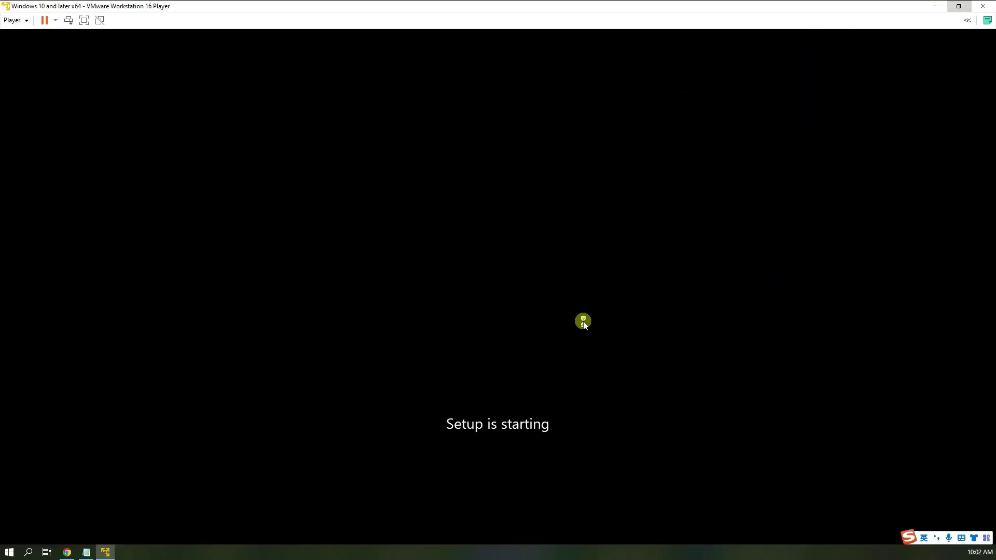
# Step: Accept the Microsoft license terms and start installing Windows on the 60 GB Drive 0 Unallocated Space
pyautogui.click(631, 357)
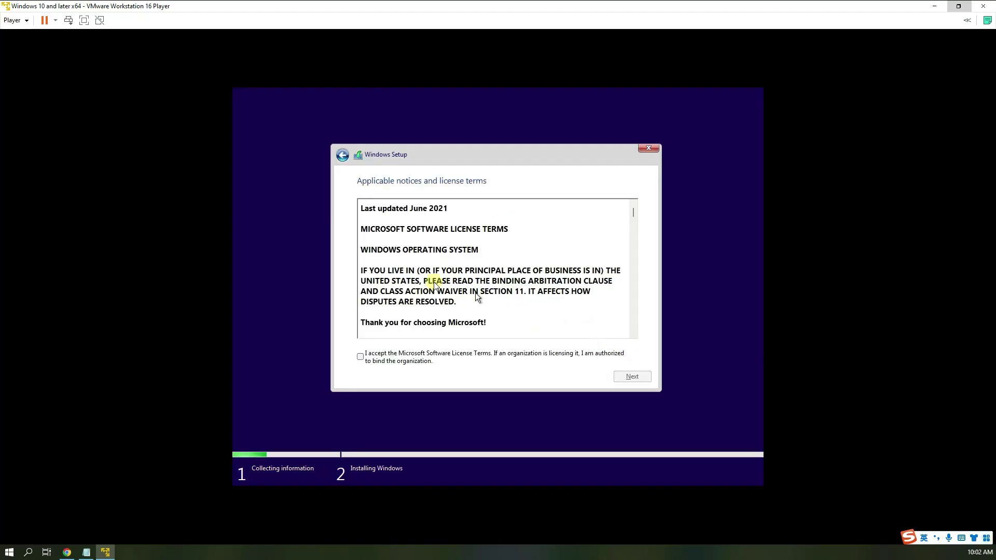
pyautogui.click(358, 352)
pyautogui.click(632, 377)
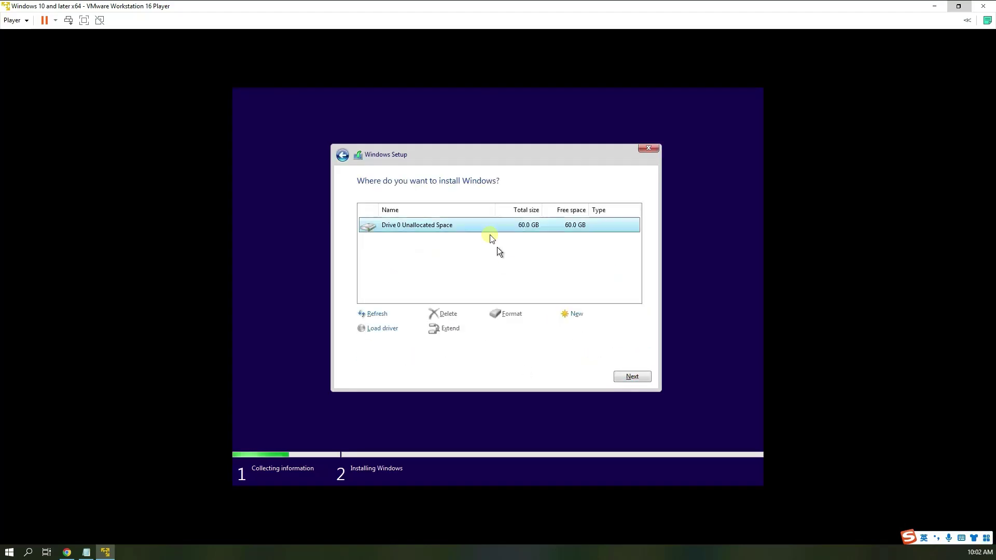
pyautogui.click(631, 376)
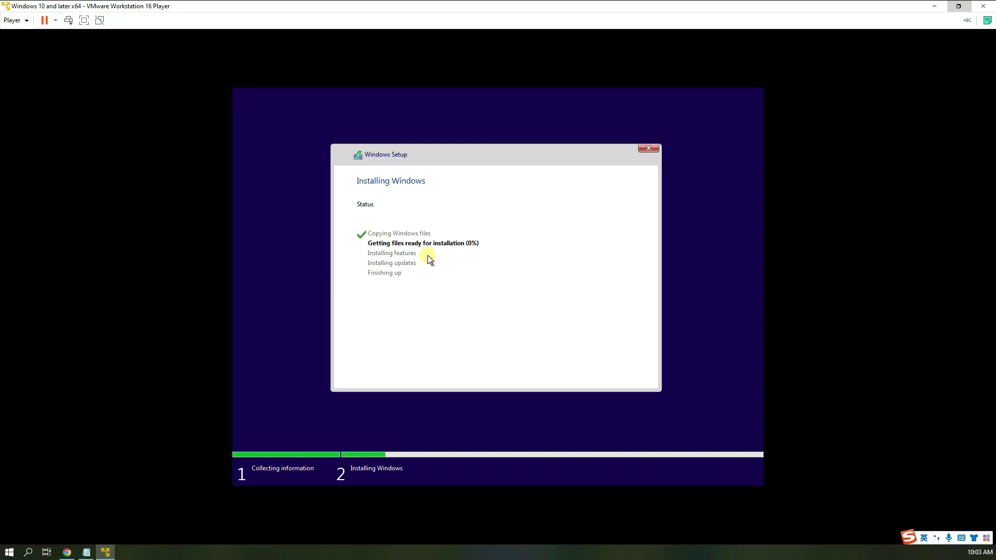
pyautogui.hotkey('ctrl', 'alt')
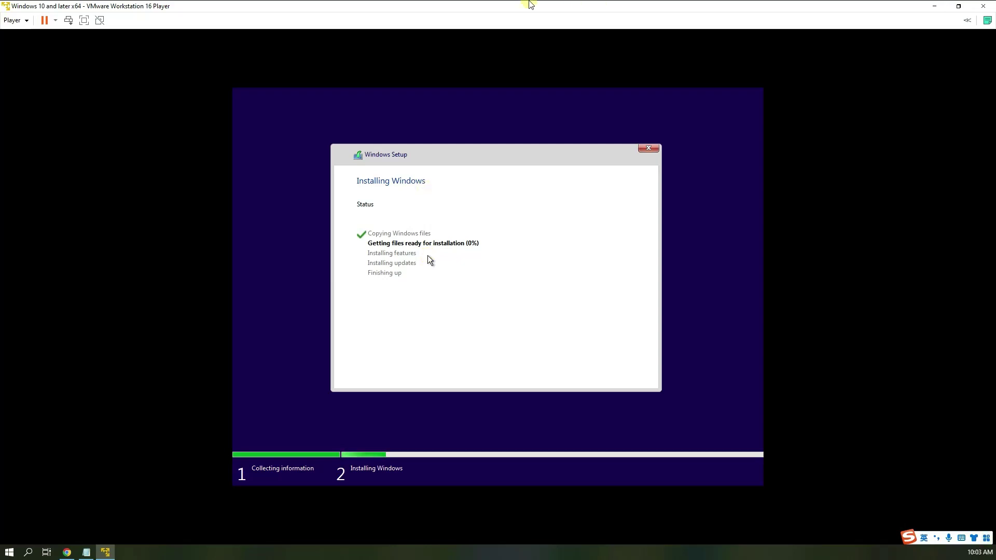
pyautogui.click(474, 36)
pyautogui.hotkey('ctrl', 'alt')
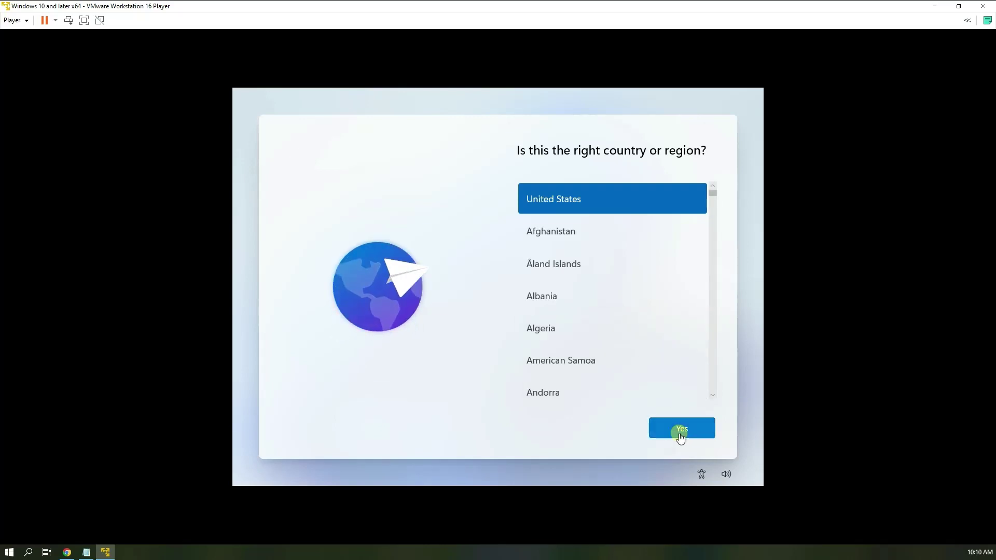
# Step: Confirm United States as the region, accept the keyboard layout and skip adding a second layout
pyautogui.click(681, 429)
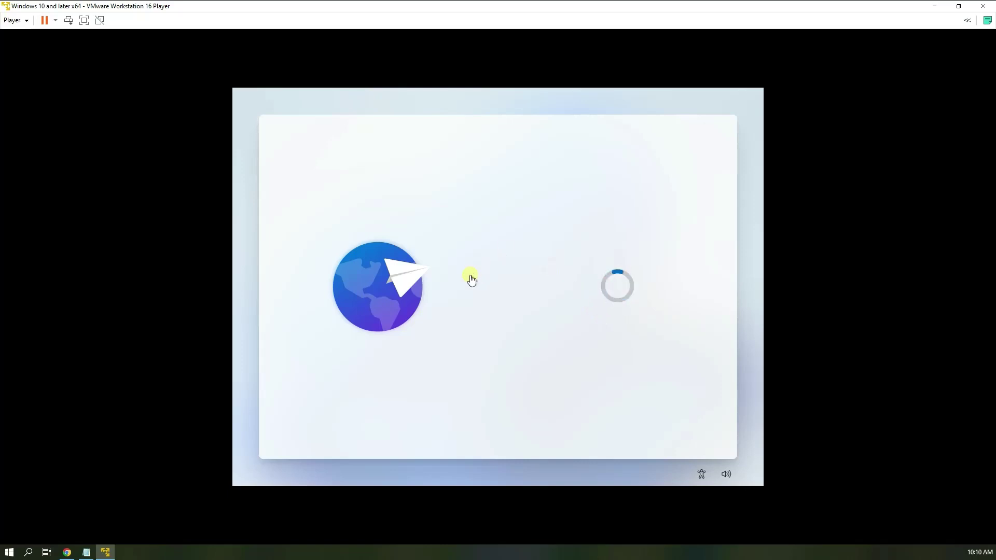
pyautogui.click(683, 429)
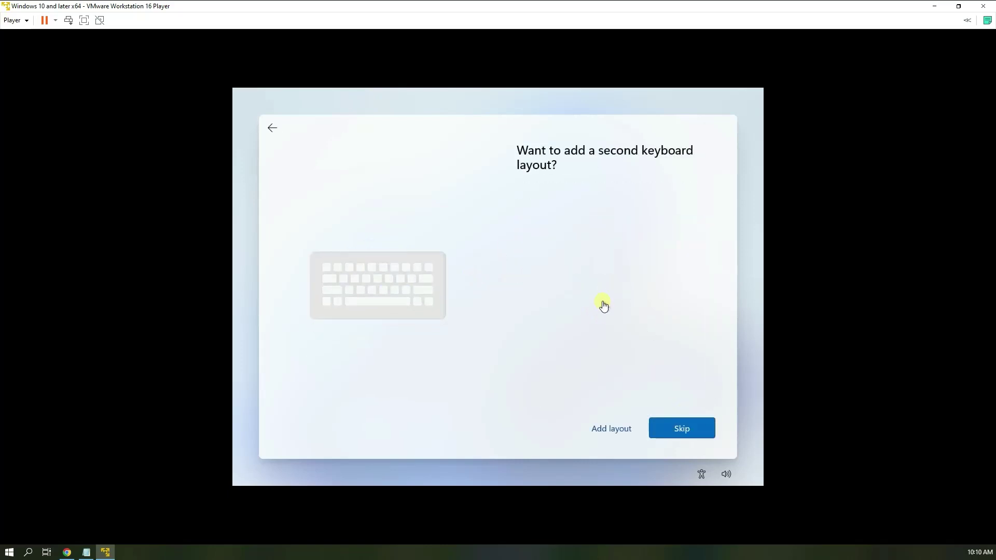
pyautogui.click(681, 428)
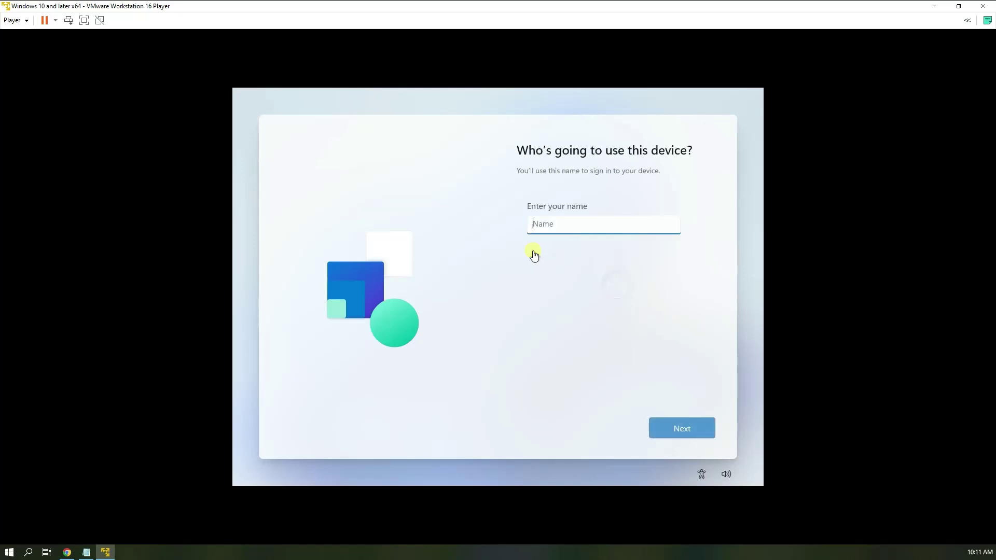
# Step: Set the device's user name to netsec and continue with the password left blank
pyautogui.write('admin')
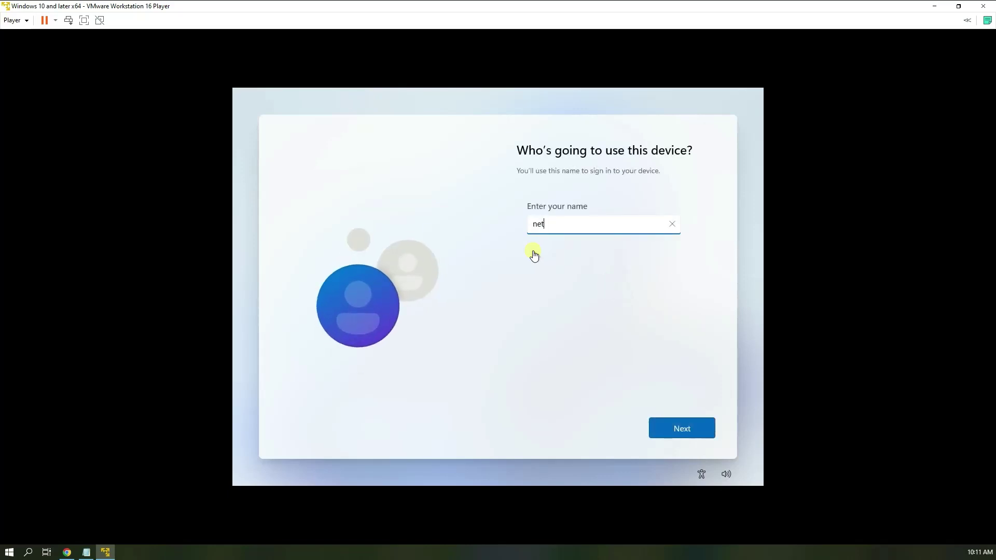
pyautogui.click(683, 429)
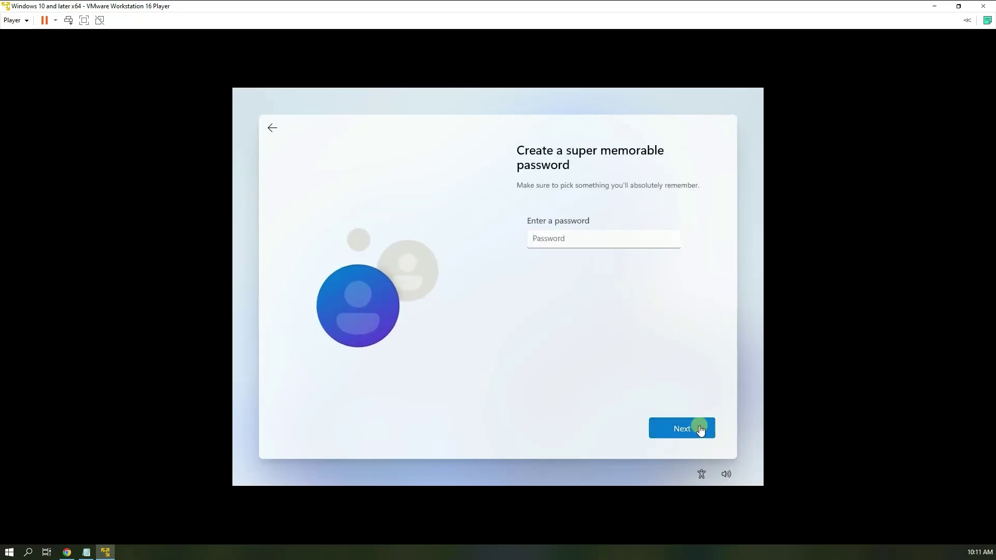
pyautogui.click(699, 428)
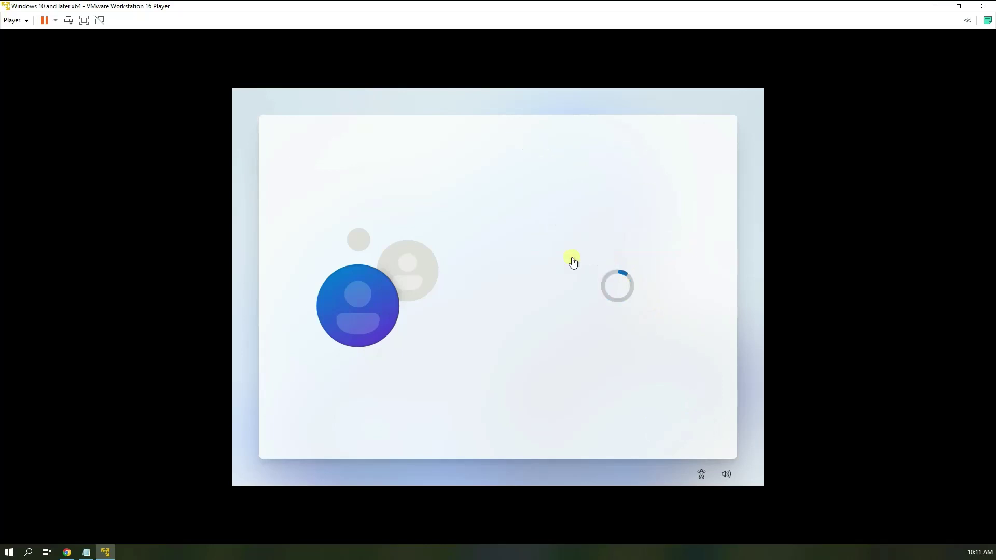
# Step: Turn off Advertising ID, Tailored experiences and Inking & typing, limit diagnostic data to Required only, and accept the privacy settings
pyautogui.scroll(-1, 612, 320)
pyautogui.scroll(-5, 612, 320)
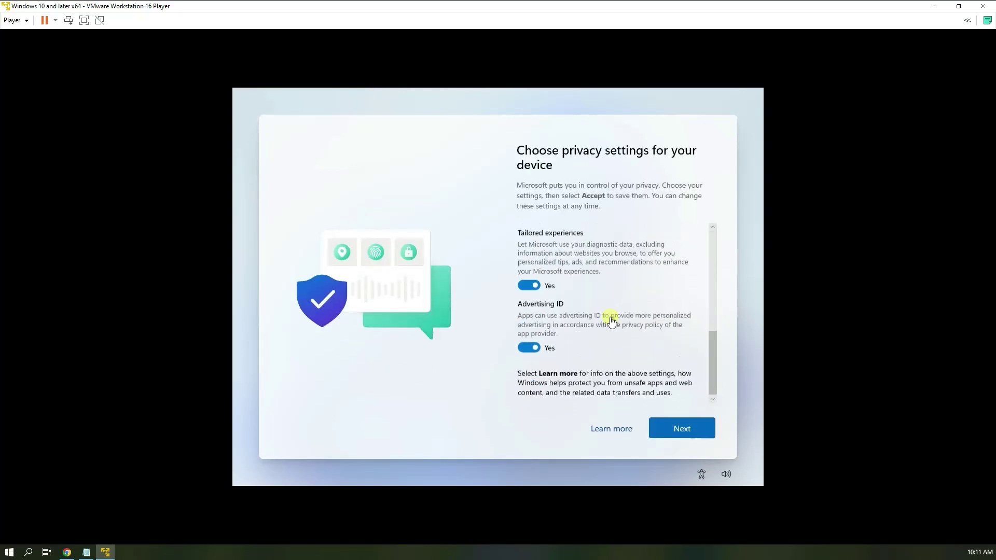
pyautogui.click(528, 344)
pyautogui.click(528, 291)
pyautogui.click(529, 238)
pyautogui.scroll(2, 526, 254)
pyautogui.scroll(1, 525, 254)
pyautogui.click(527, 255)
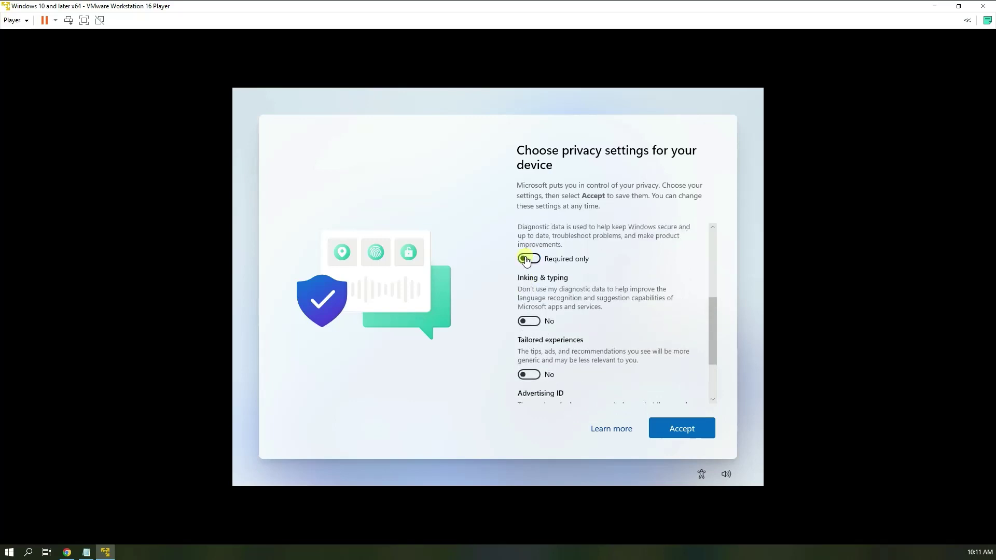
pyautogui.scroll(3, 527, 257)
pyautogui.click(527, 257)
pyautogui.scroll(3, 527, 259)
pyautogui.click(674, 427)
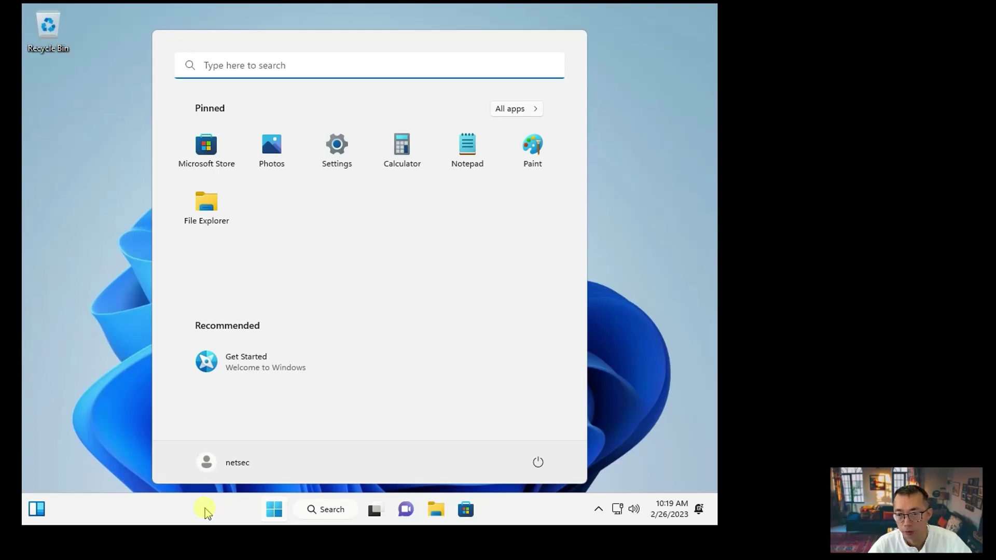
# Step: Open Task Manager maximized in the Tiny11 machine and examine its processes and CPU and memory performance
pyautogui.rightClick(273, 513)
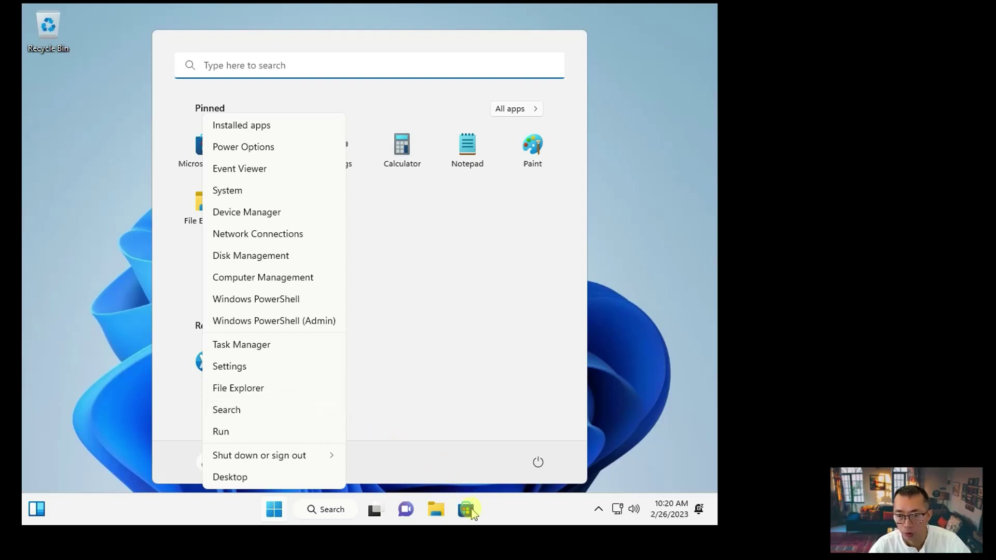
pyautogui.click(289, 347)
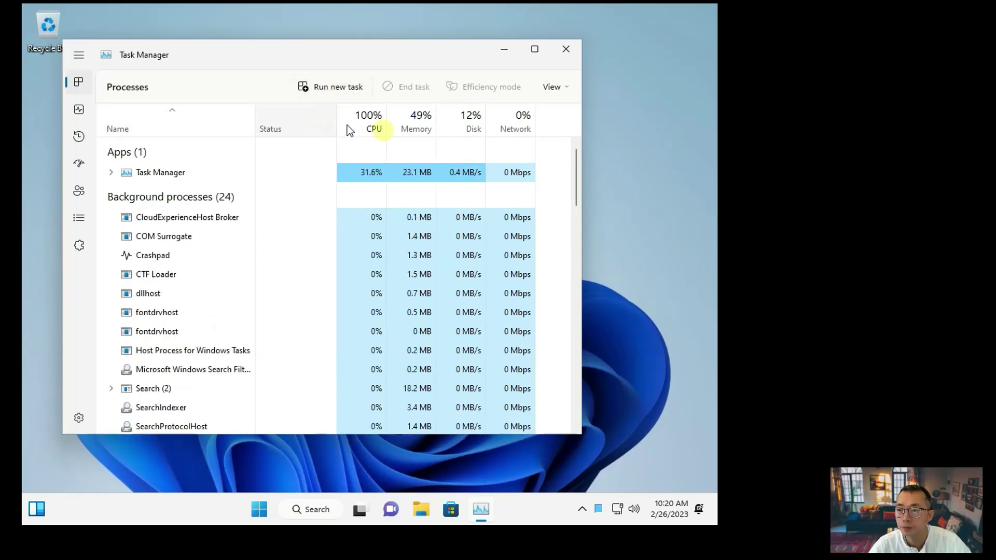
pyautogui.click(535, 49)
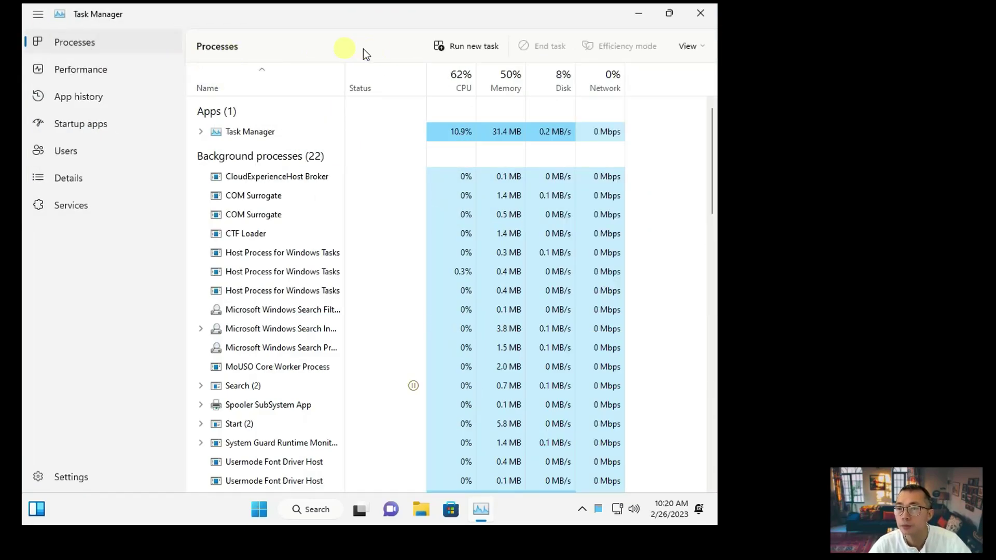
pyautogui.click(154, 67)
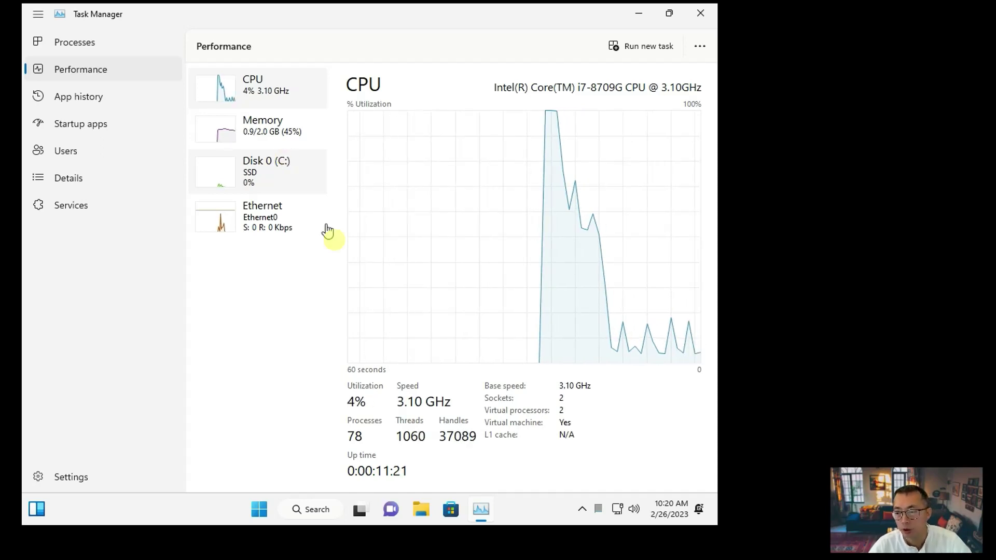
# Step: Check the free space on Local Disk (C:) under This PC, and minimize File Explorer and Task Manager
pyautogui.click(424, 511)
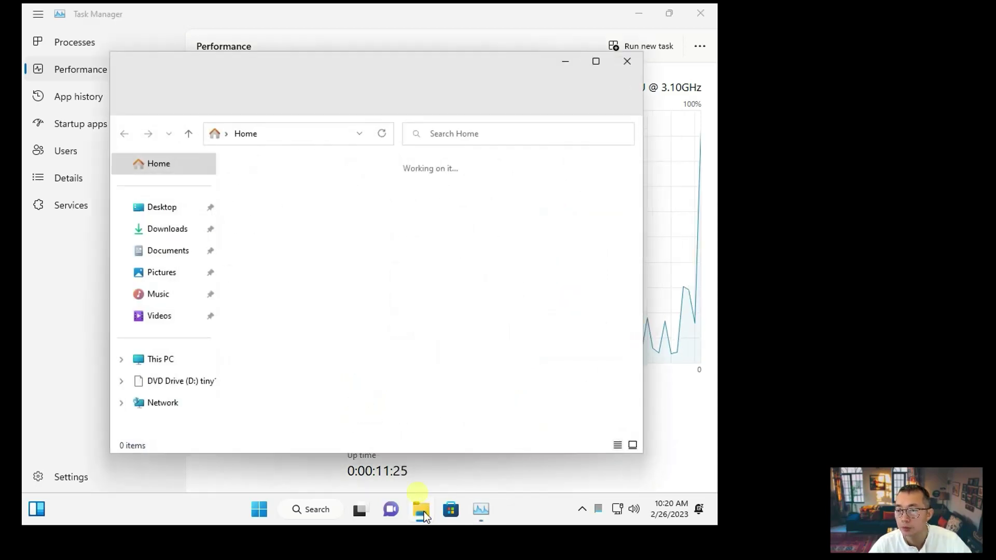
pyautogui.click(161, 359)
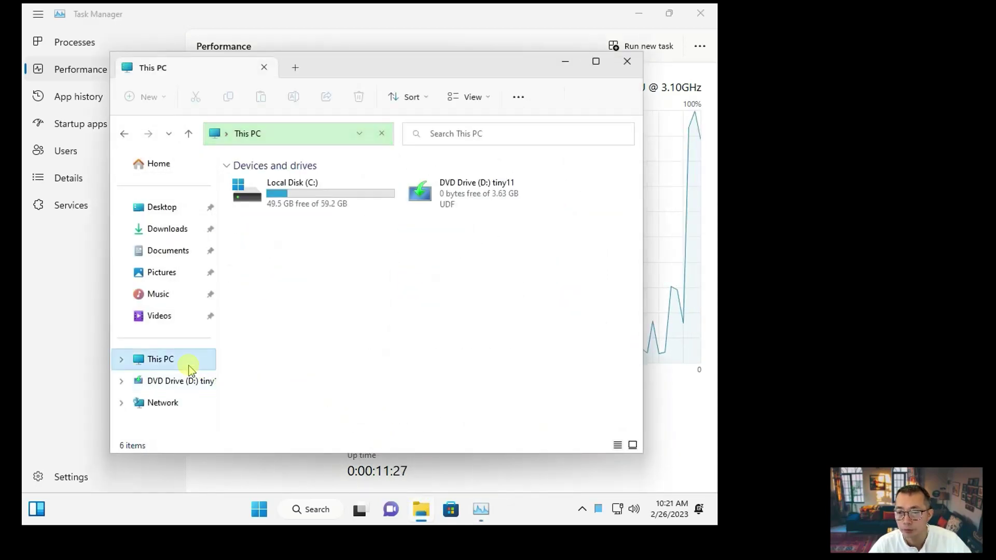
pyautogui.click(339, 205)
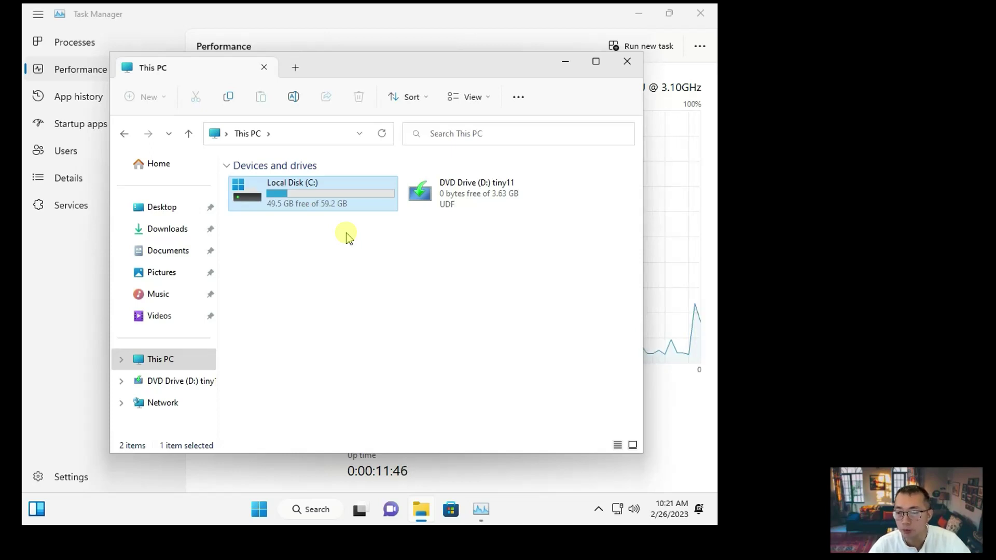
pyautogui.click(564, 64)
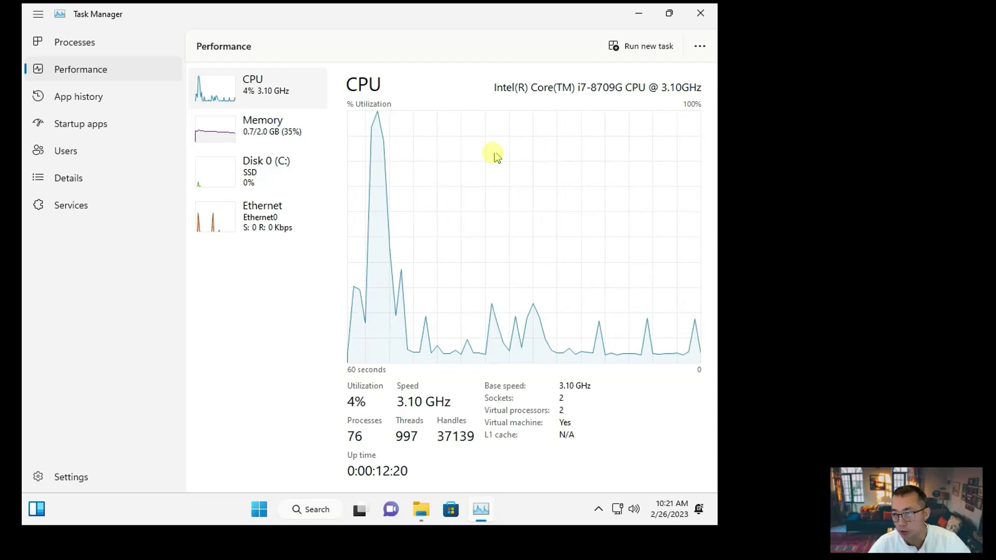
pyautogui.click(634, 18)
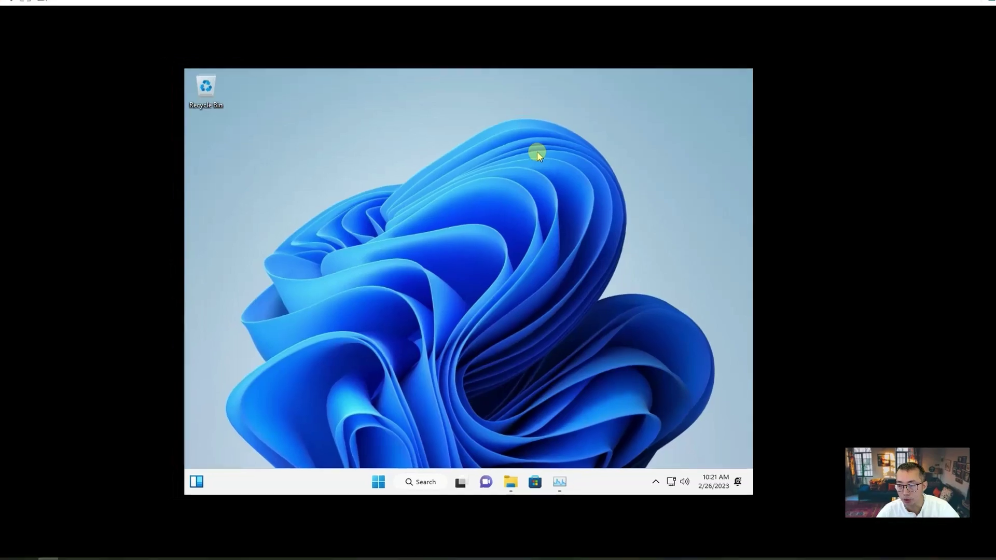
# Step: Minimize the Tiny11 machine, switch to Tiny10 in VMware Workstation and power it on, declaring the virtual machine as moved
pyautogui.click(925, 9)
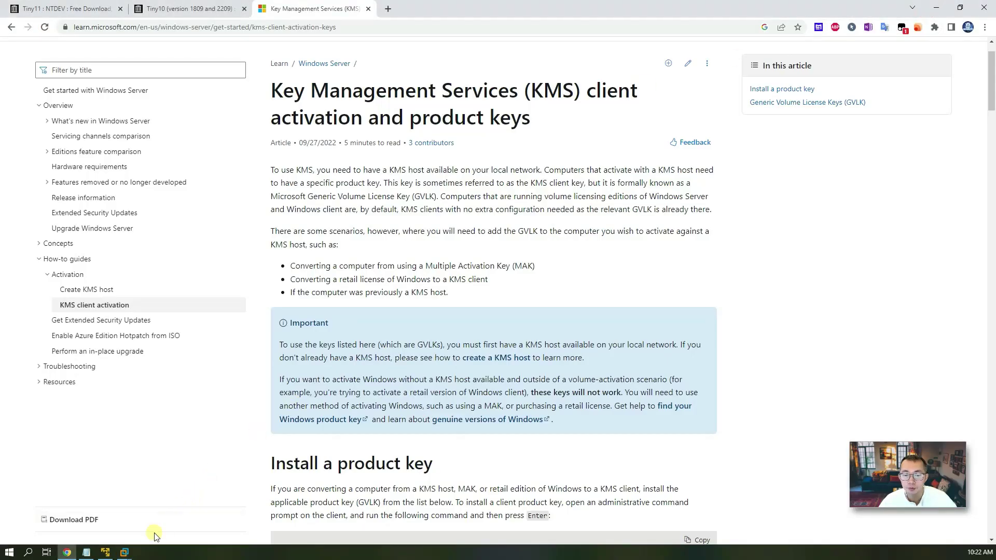
pyautogui.click(132, 553)
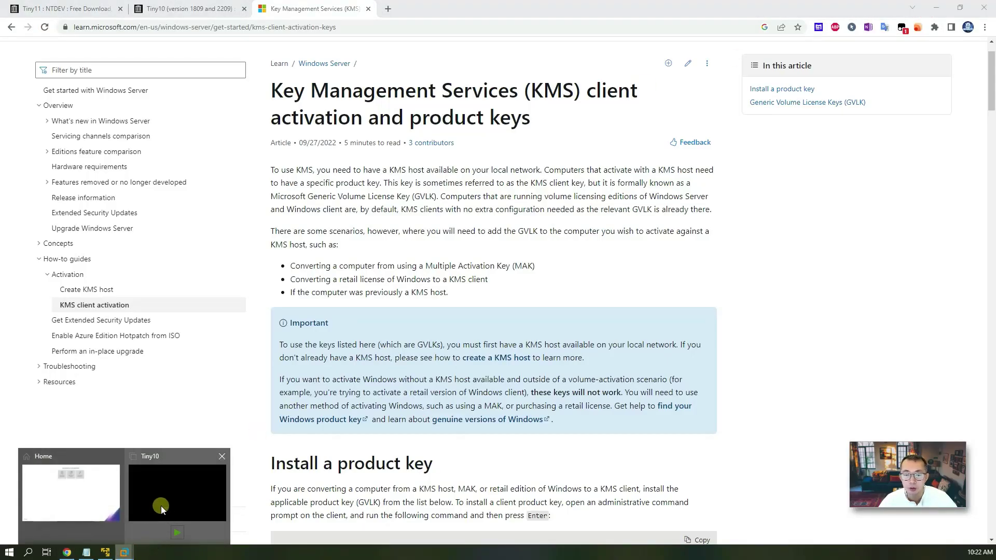
pyautogui.click(161, 505)
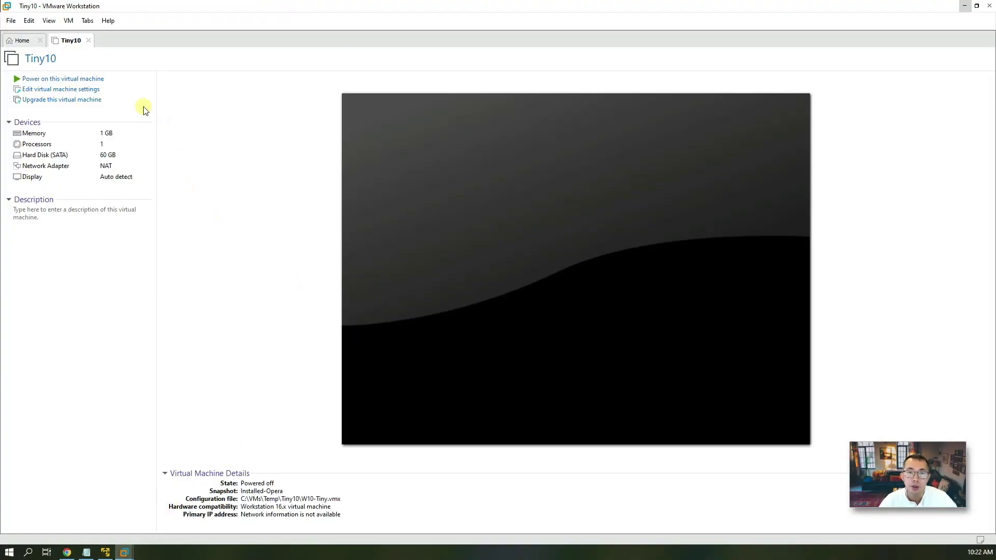
pyautogui.click(94, 82)
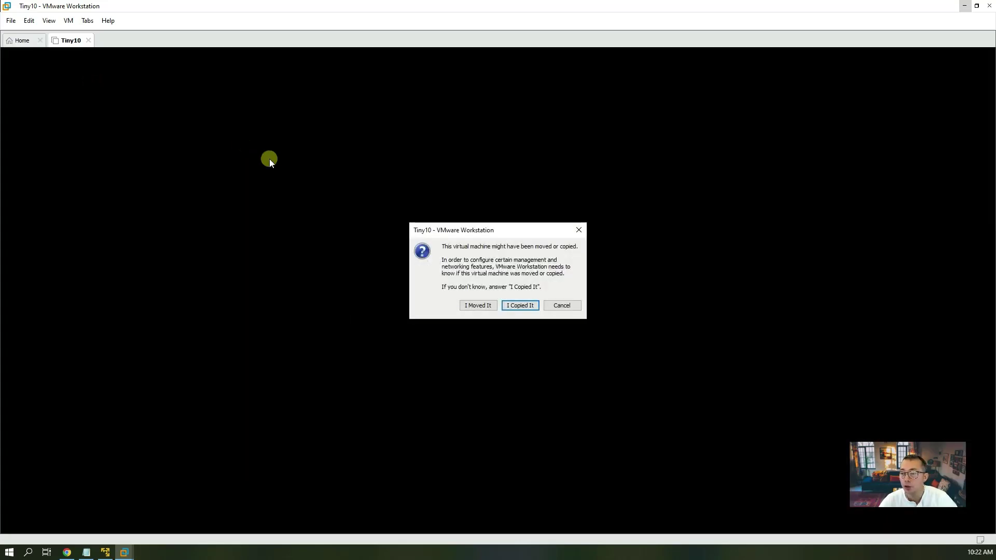
pyautogui.click(484, 306)
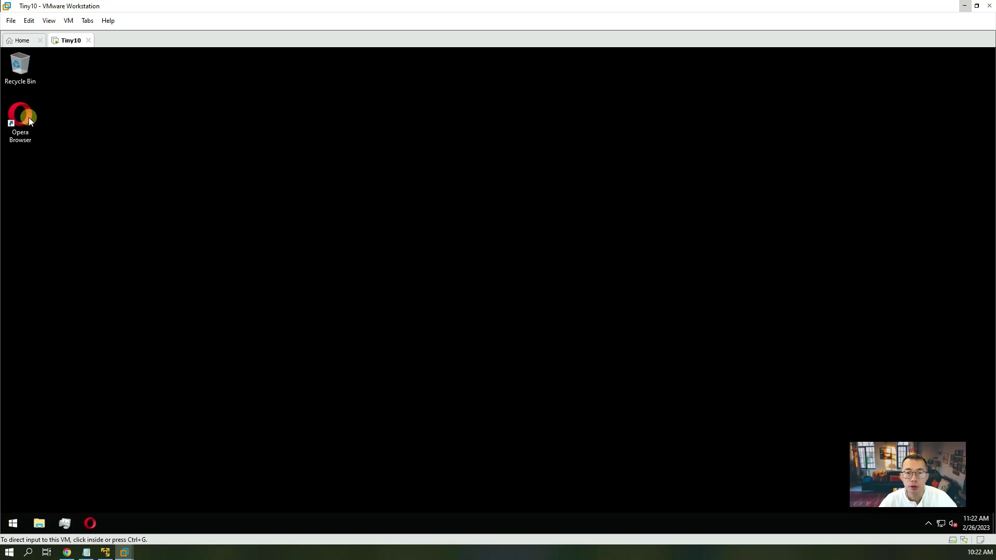
# Step: Examine the Tiny10 machine's device and Windows specifications in Settings, and its memory and disk performance in Task Manager
pyautogui.click(64, 523)
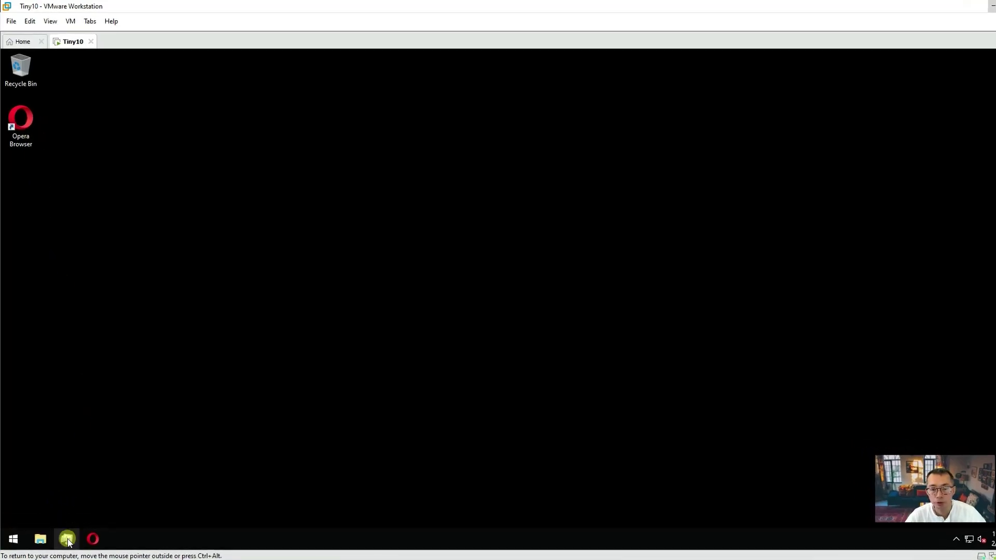
pyautogui.rightClick(13, 539)
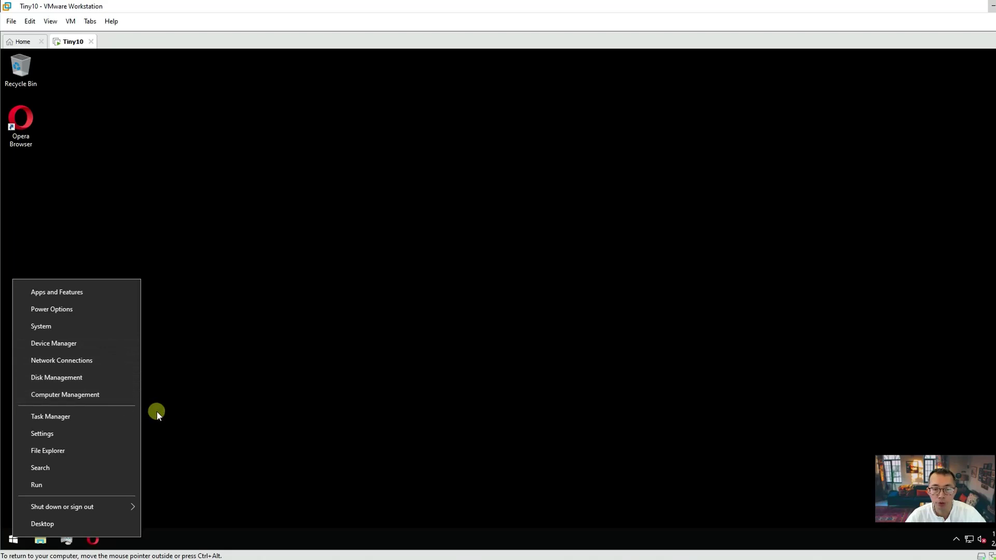
pyautogui.click(107, 326)
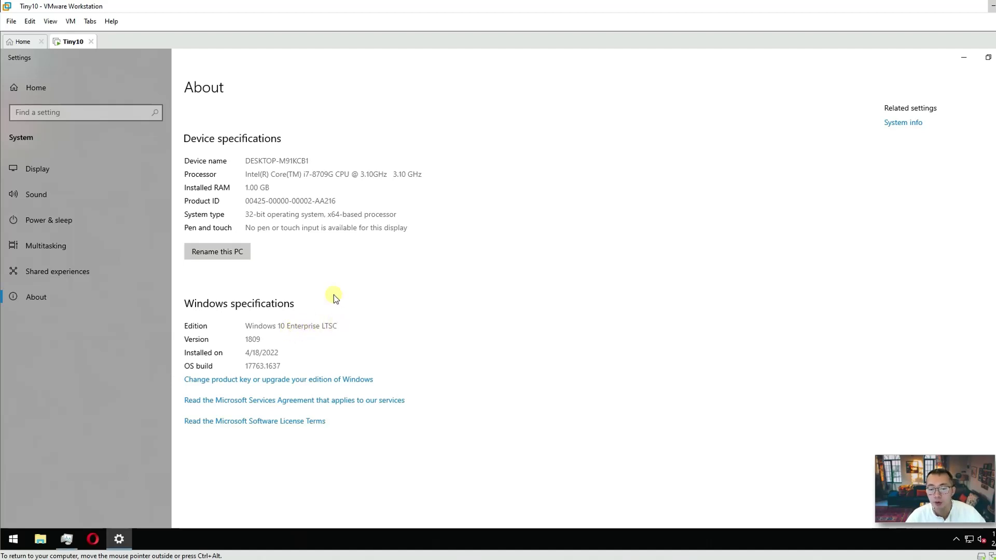
pyautogui.click(66, 539)
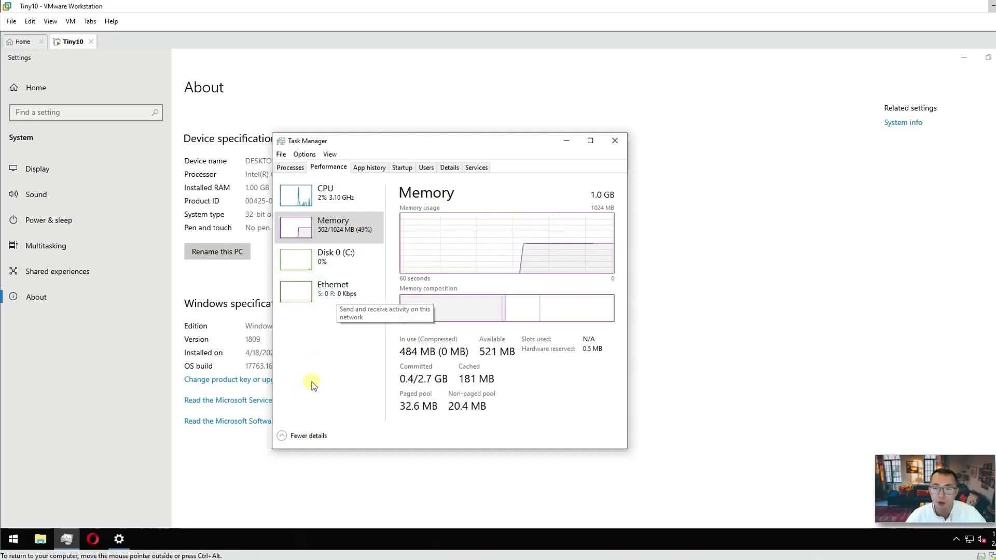
pyautogui.click(347, 266)
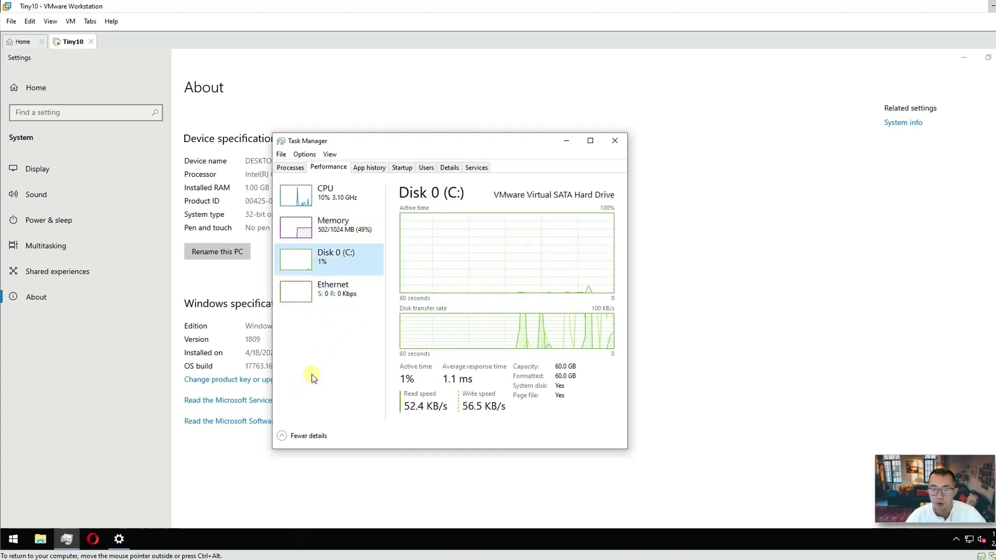
# Step: Check the free space on Tiny10's Local Disk (C:) under This PC in File Explorer
pyautogui.click(40, 539)
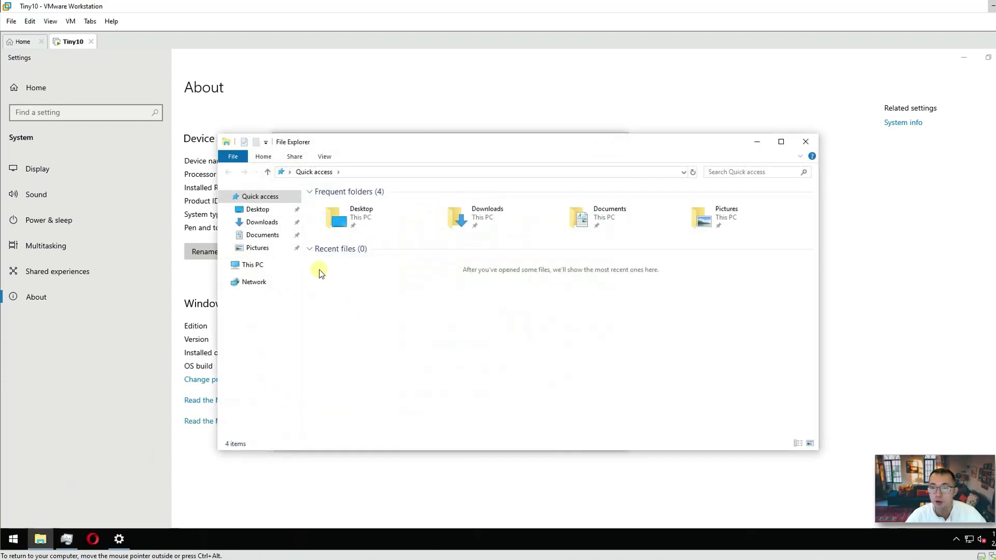
pyautogui.click(259, 265)
pyautogui.click(387, 318)
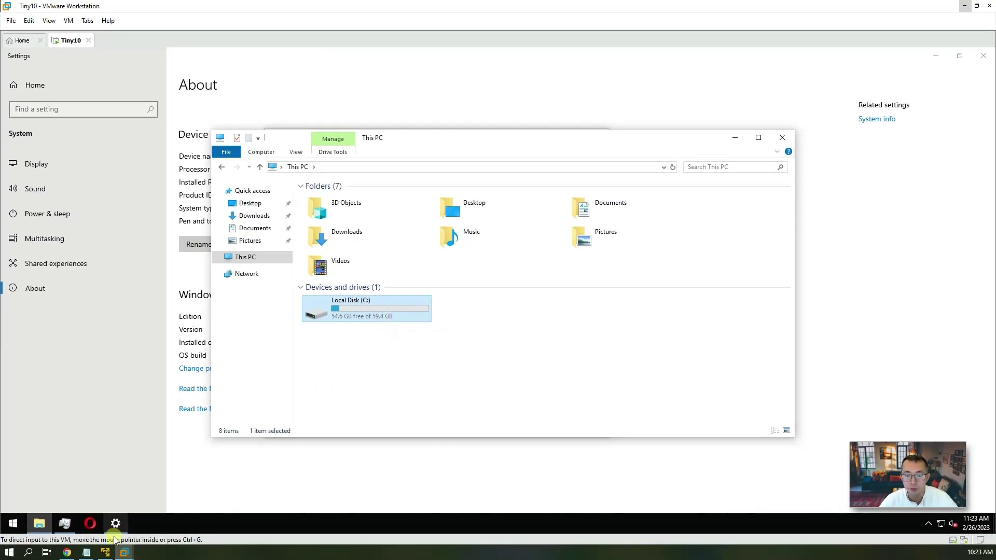
# Step: Switch to Chrome and read the KMS client activation article's introduction and its Install a product key section
pyautogui.click(67, 552)
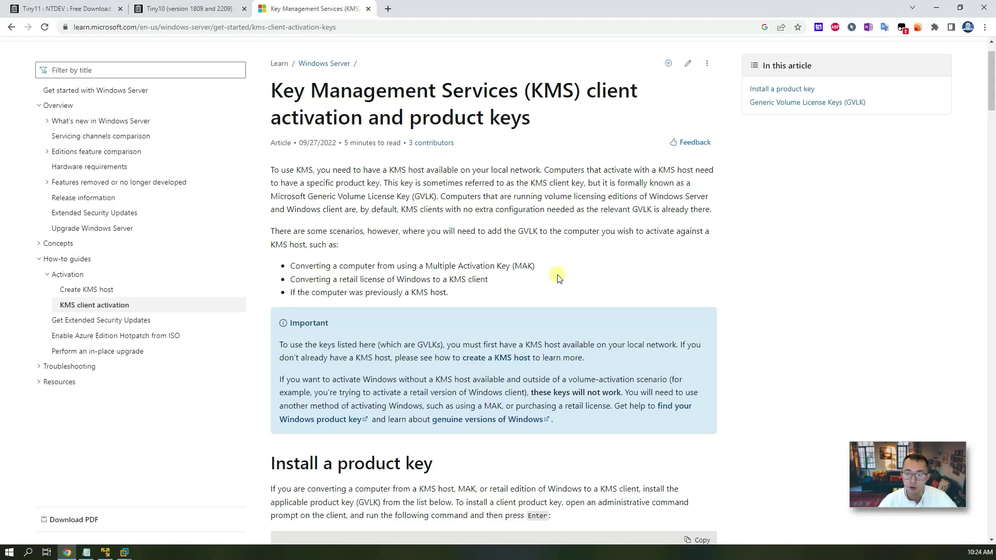
pyautogui.scroll(-3, 558, 278)
pyautogui.scroll(3, 560, 291)
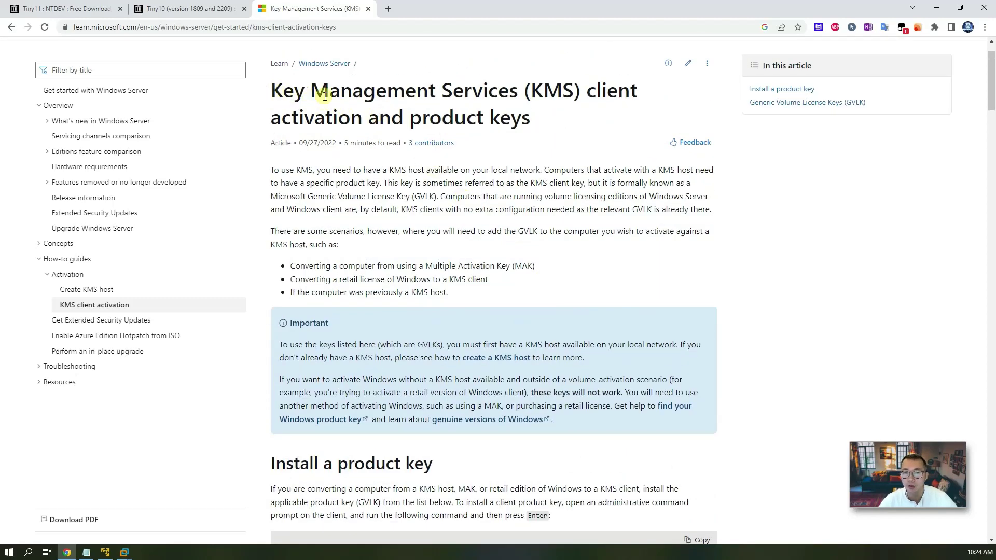
pyautogui.moveTo(542, 126); pyautogui.dragTo(269, 91)
pyautogui.scroll(-4, 543, 289)
pyautogui.scroll(-6, 543, 289)
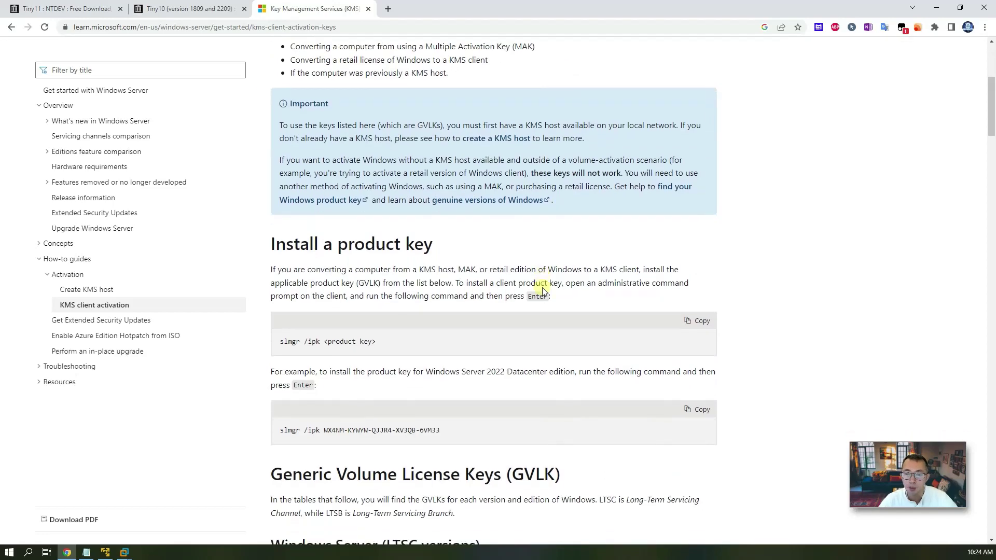
pyautogui.scroll(-1, 411, 290)
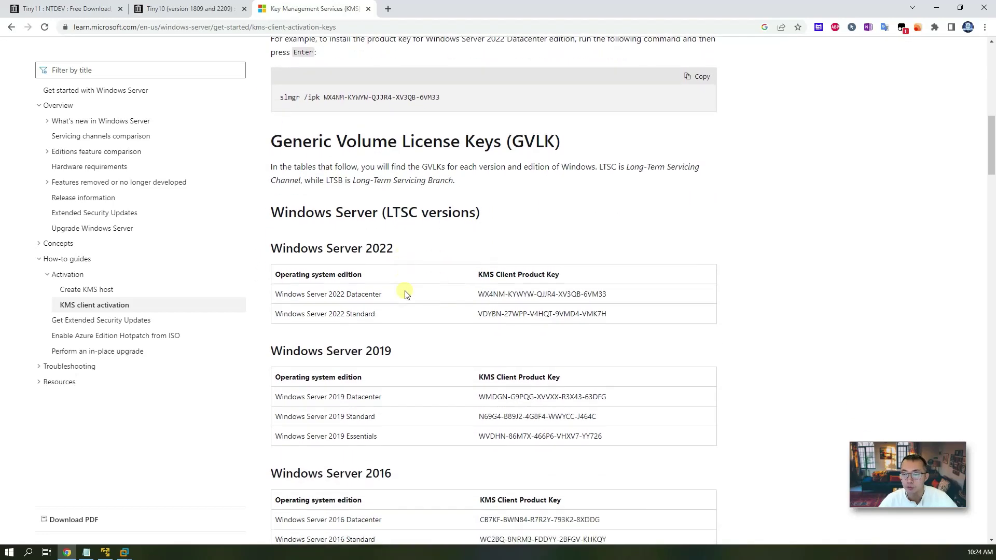
# Step: Locate the KMS client key for Windows 10 Enterprise LTSC 2021 and 2019 and the slmgr /ipk command for installing it
pyautogui.scroll(-15, 415, 300)
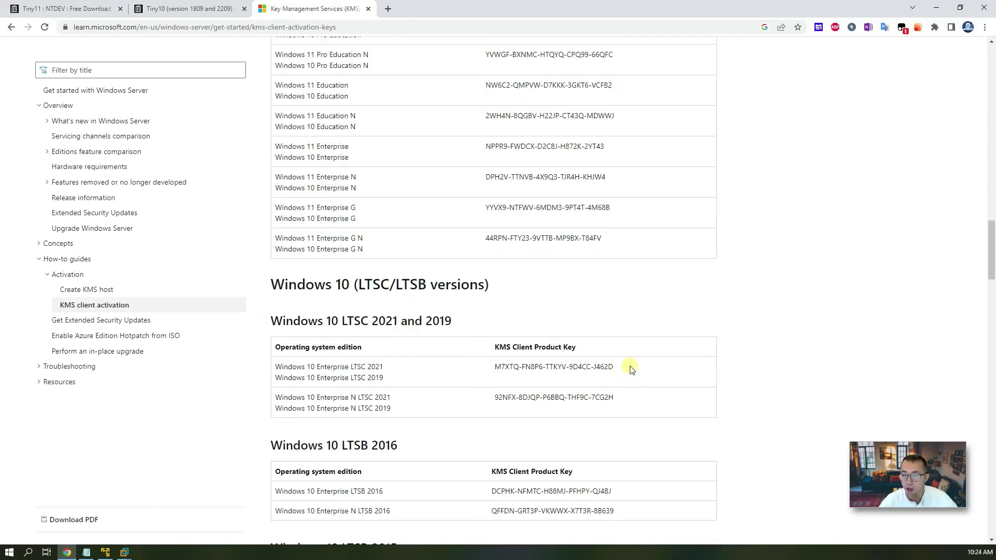
pyautogui.moveTo(630, 370); pyautogui.dragTo(495, 365)
pyautogui.scroll(9, 510, 319)
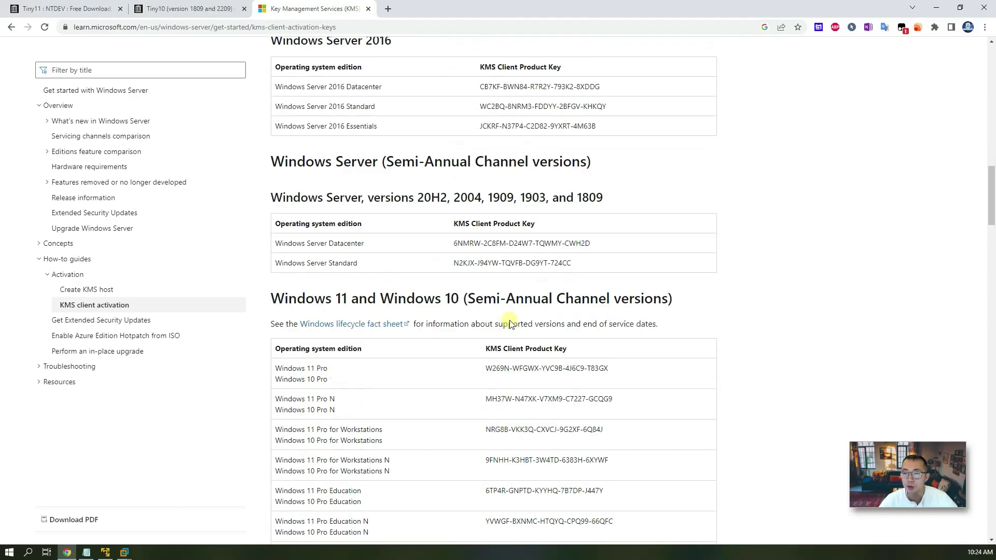
pyautogui.scroll(12, 509, 321)
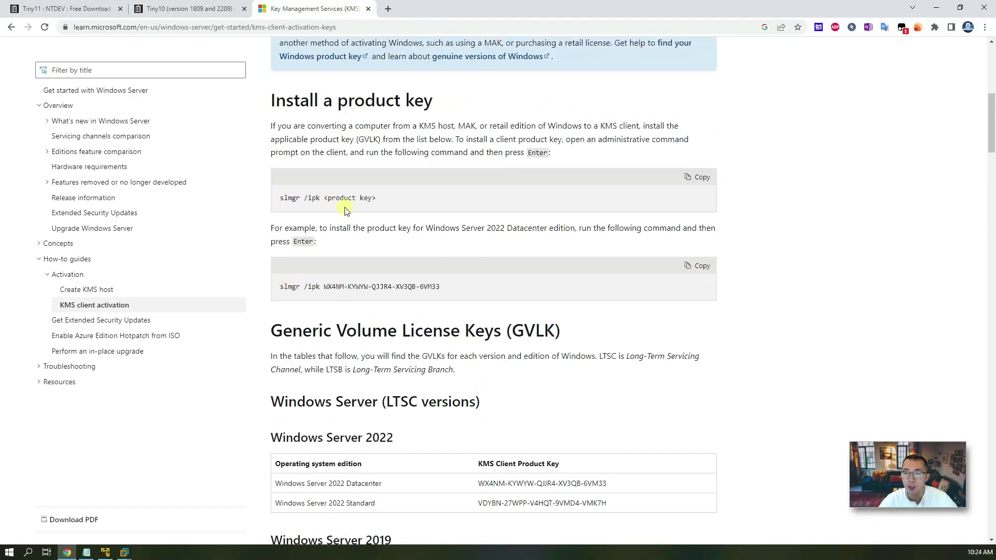
# Step: Look through the article's KMS client key tables for the other Windows Server and Windows editions
pyautogui.scroll(-20, 487, 300)
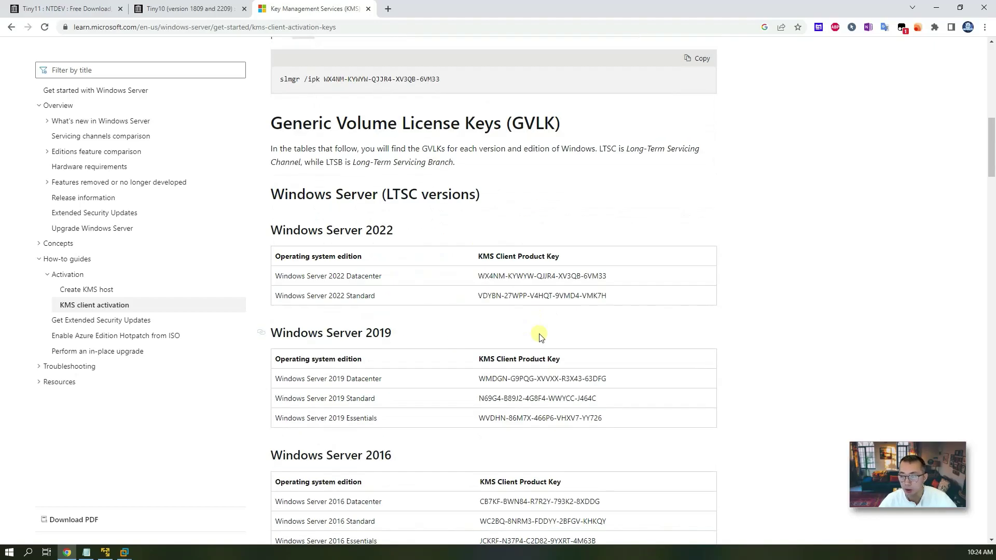
pyautogui.scroll(-20, 545, 343)
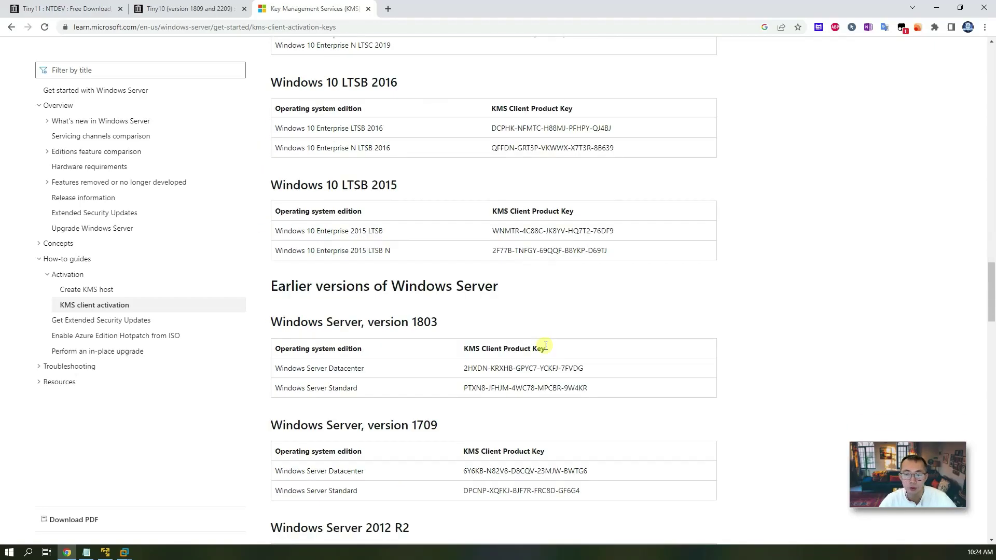
pyautogui.scroll(-8, 545, 352)
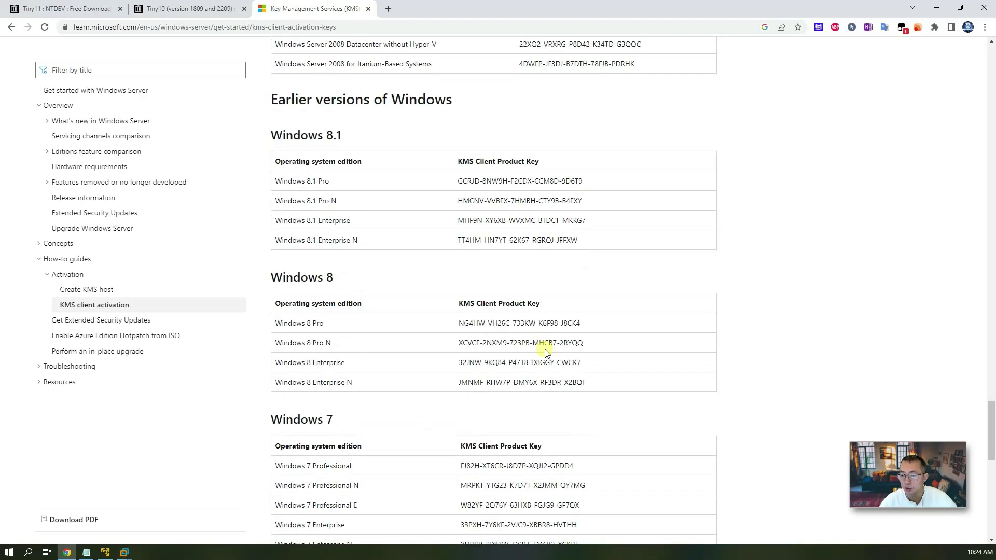
pyautogui.scroll(6, 545, 350)
pyautogui.scroll(15, 545, 350)
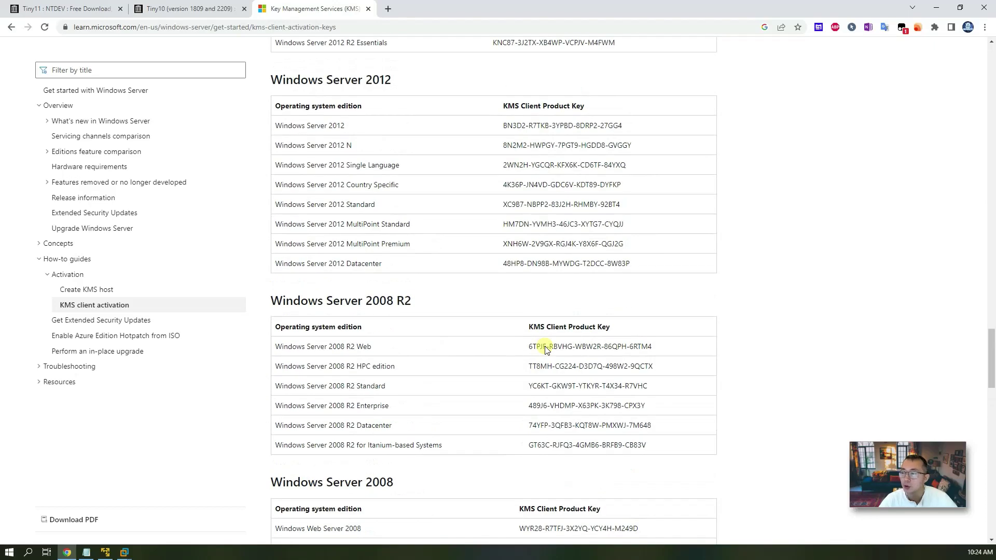
# Step: Switch back to the Tiny10 machine in VMware Workstation, and bring up the Tiny11 machine in VMware Workstation Player
pyautogui.click(125, 552)
pyautogui.click(111, 496)
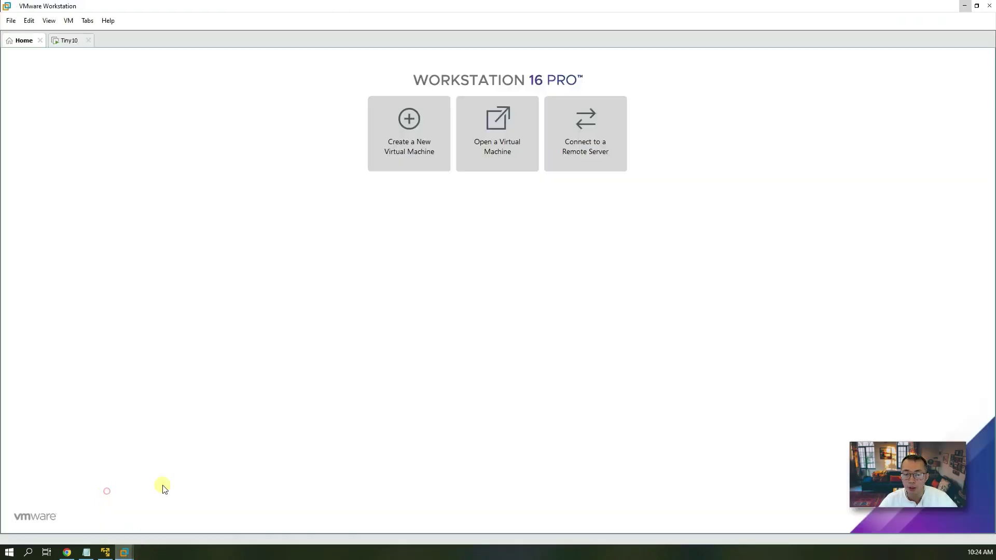
pyautogui.click(68, 41)
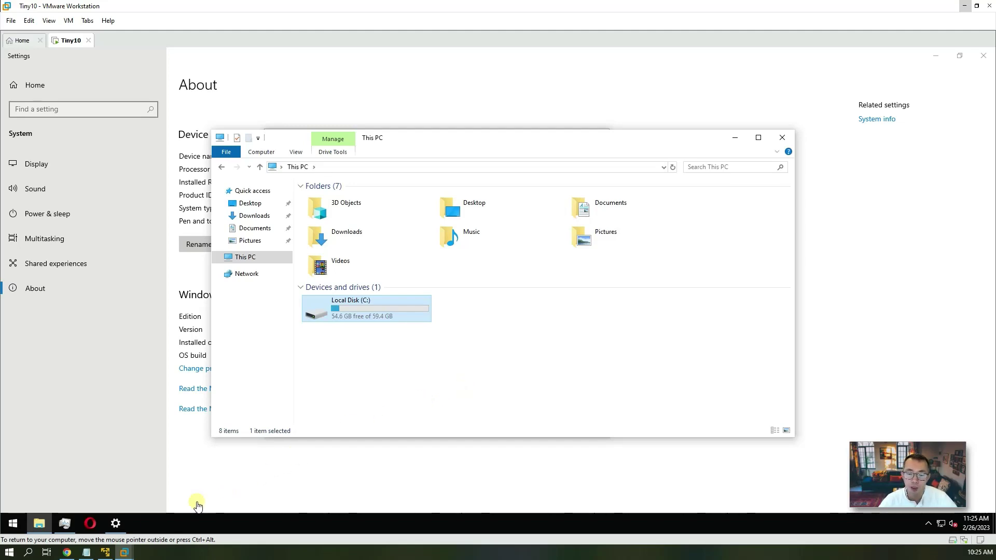
pyautogui.click(106, 552)
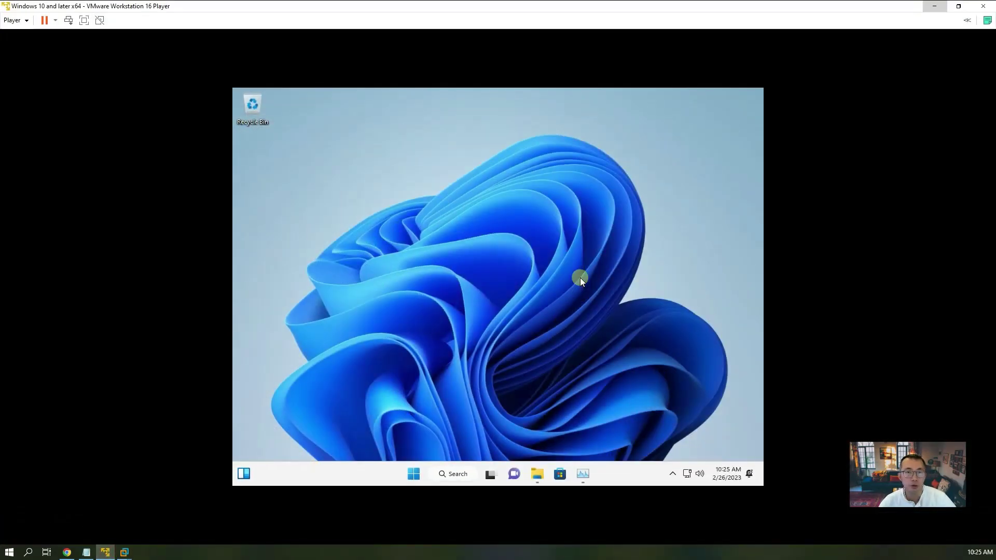